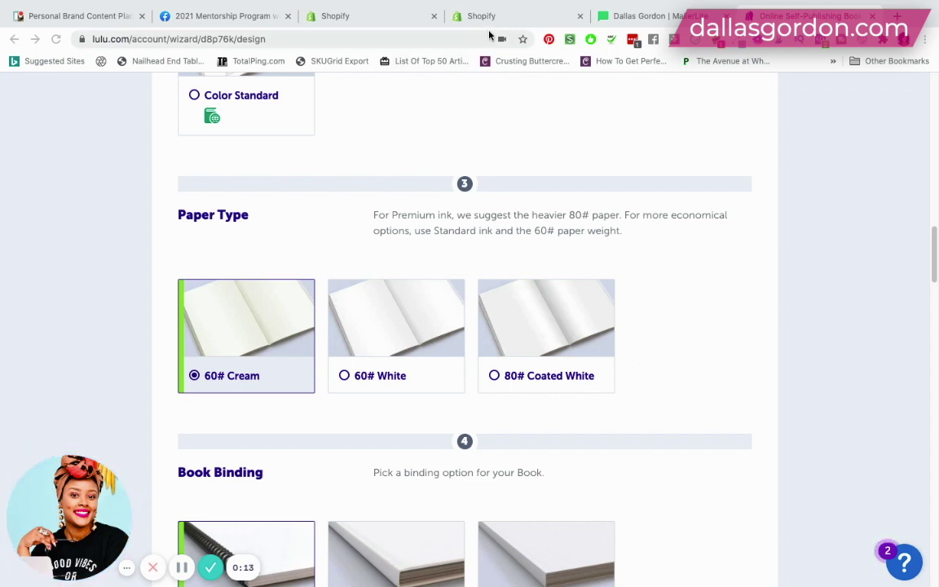
Glance at installed apps, review the Lulu design page near Interior File Upload, then return to Shopify Apps
{"action": "left_click", "coordinate": [494, 20]}
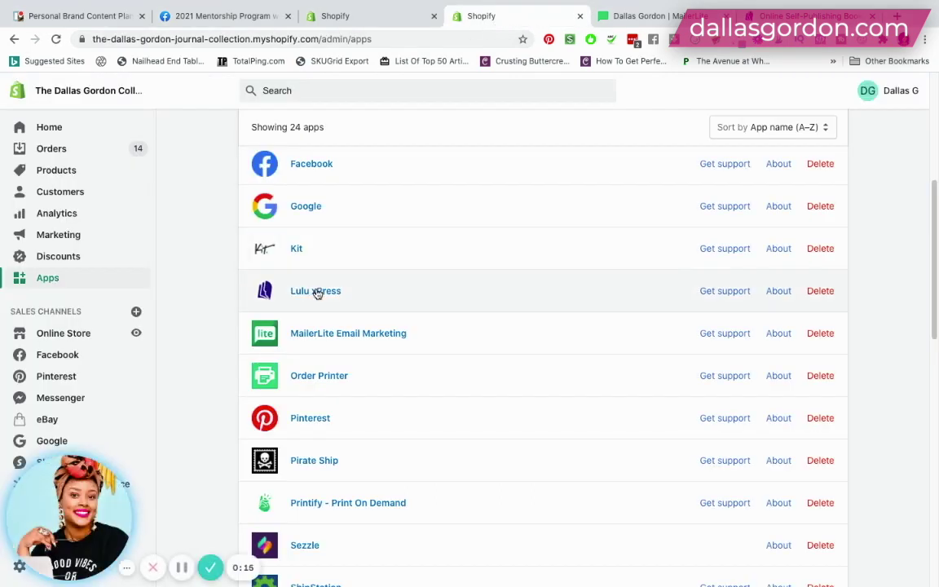
{"action": "left_click", "coordinate": [807, 16]}
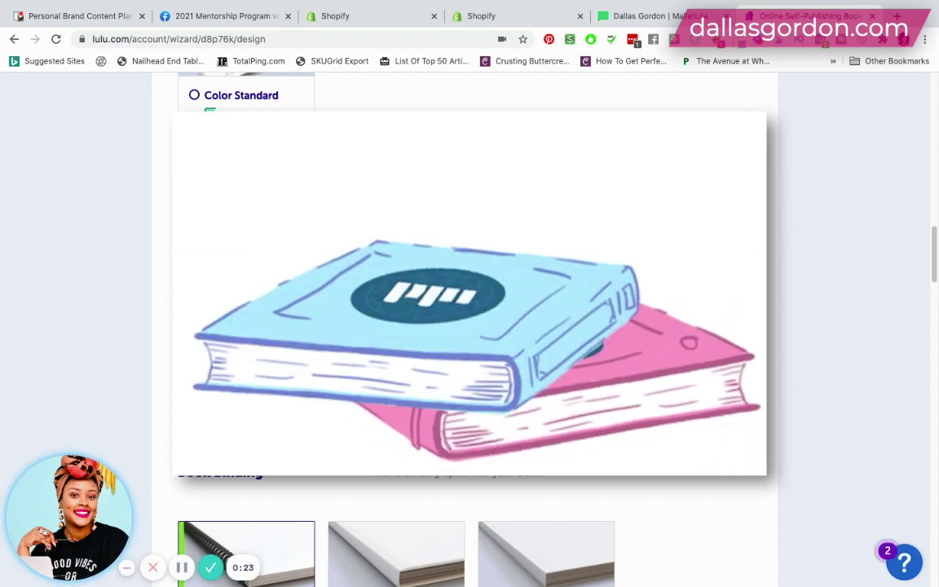
{"action": "scroll", "coordinate": [663, 309], "scroll_direction": "up", "scroll_amount": 5}
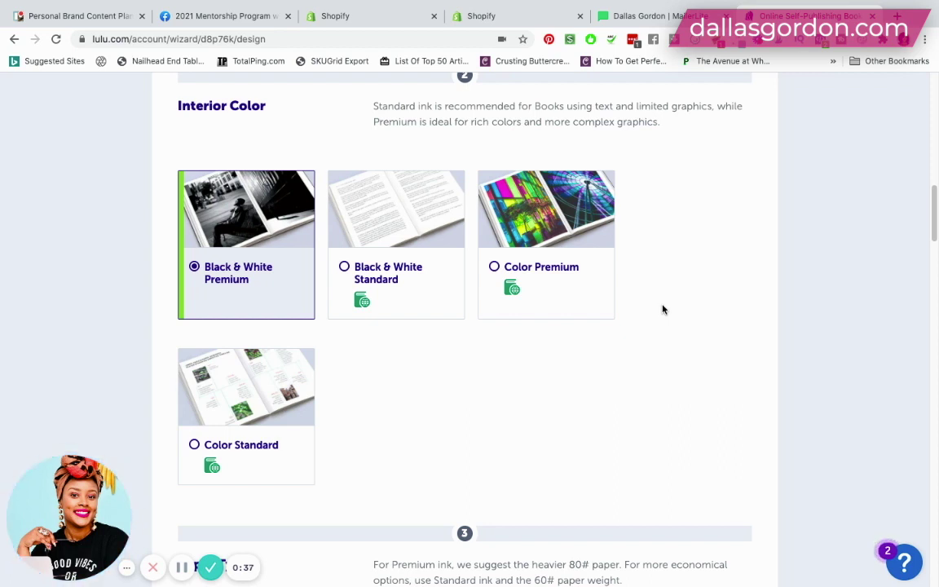
{"action": "scroll", "coordinate": [663, 309], "scroll_direction": "up", "scroll_amount": 5}
{"action": "scroll", "coordinate": [663, 309], "scroll_direction": "up", "scroll_amount": 5}
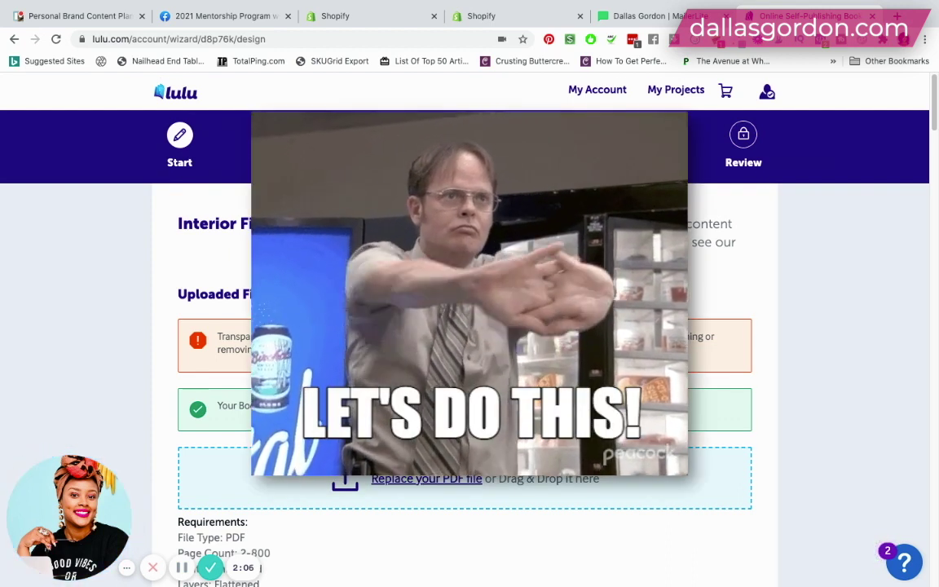
{"action": "scroll", "coordinate": [663, 309], "scroll_direction": "down", "scroll_amount": 3}
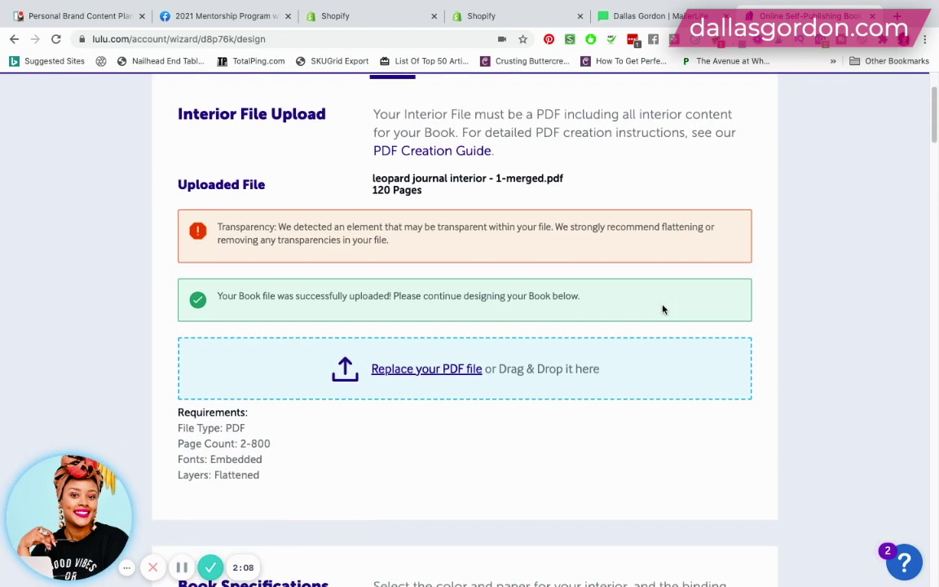
{"action": "left_click", "coordinate": [530, 16]}
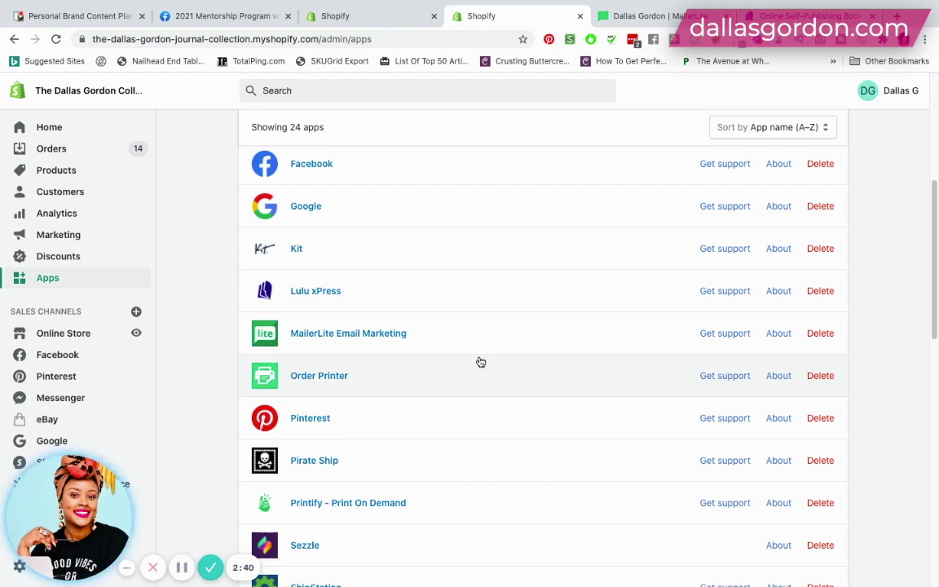
Open the Shopify App Store with the store owner's account and search for 'lulu'
{"action": "scroll", "coordinate": [481, 362], "scroll_direction": "up", "scroll_amount": 5}
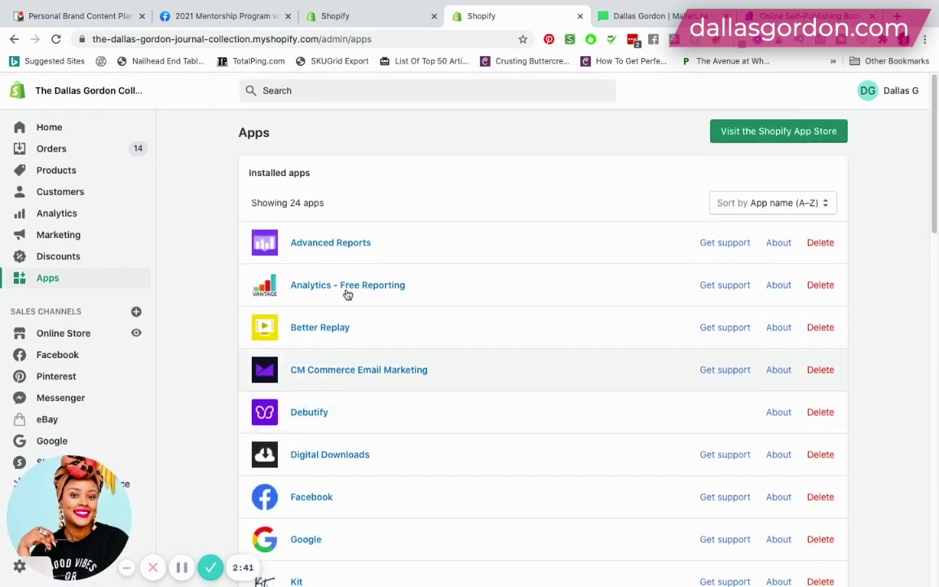
{"action": "left_click", "coordinate": [807, 141]}
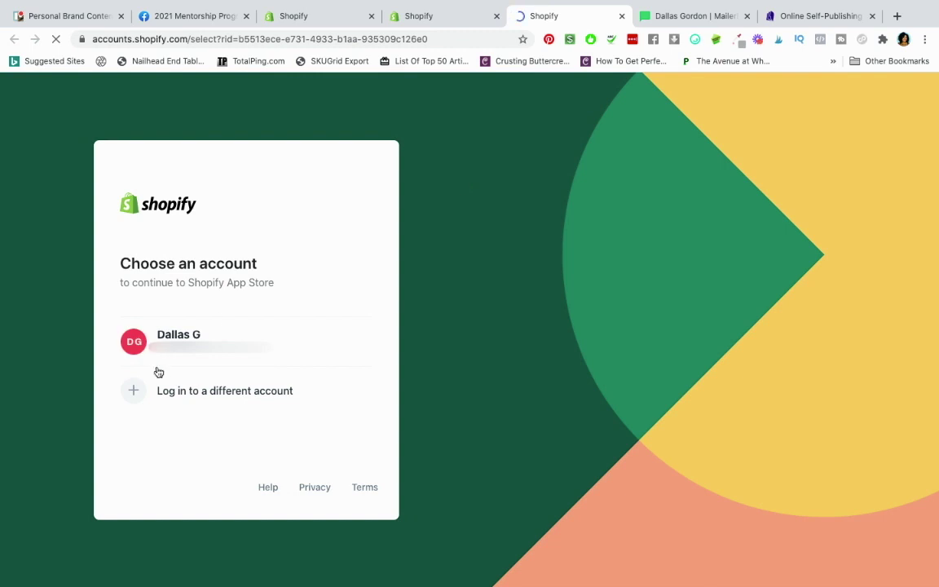
{"action": "left_click", "coordinate": [186, 352]}
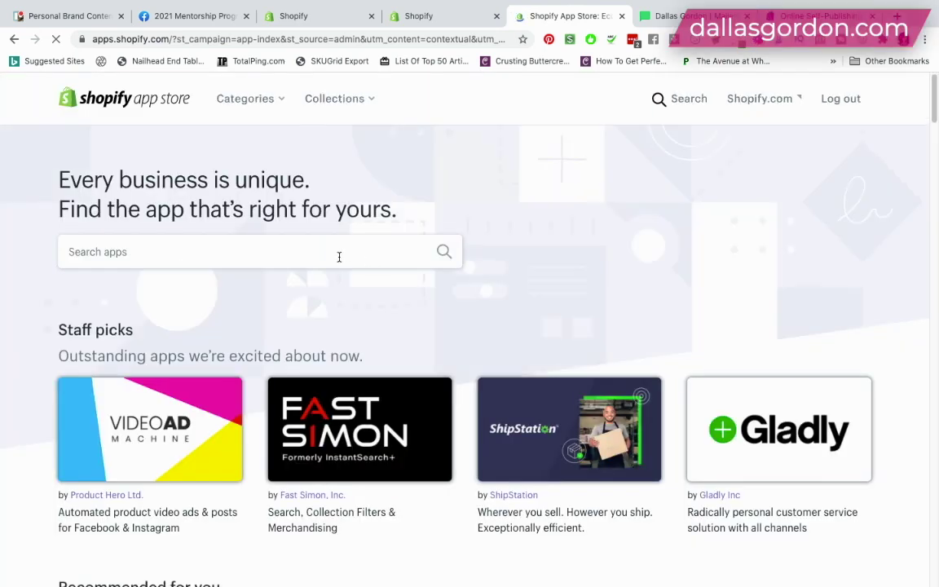
{"action": "left_click", "coordinate": [335, 254]}
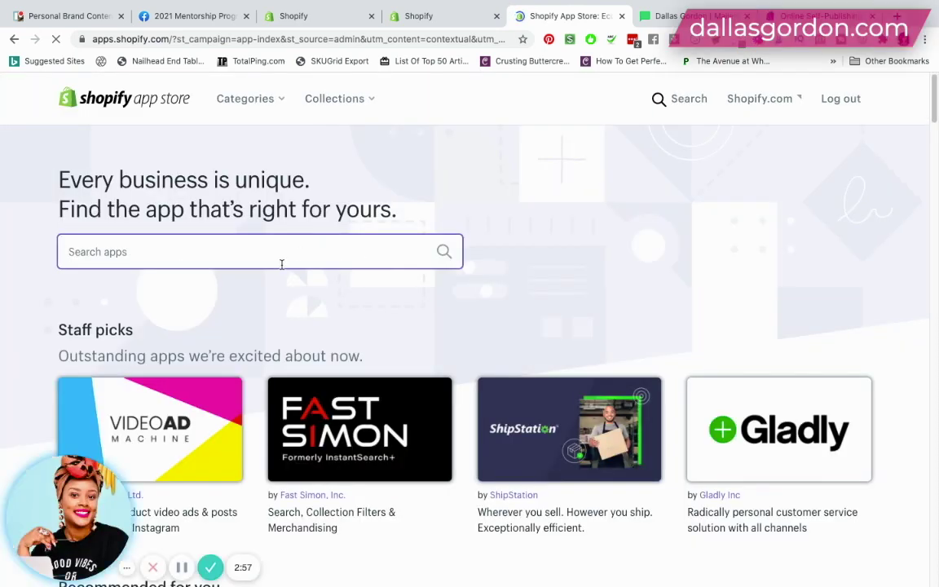
{"action": "type", "text": "lulu"}
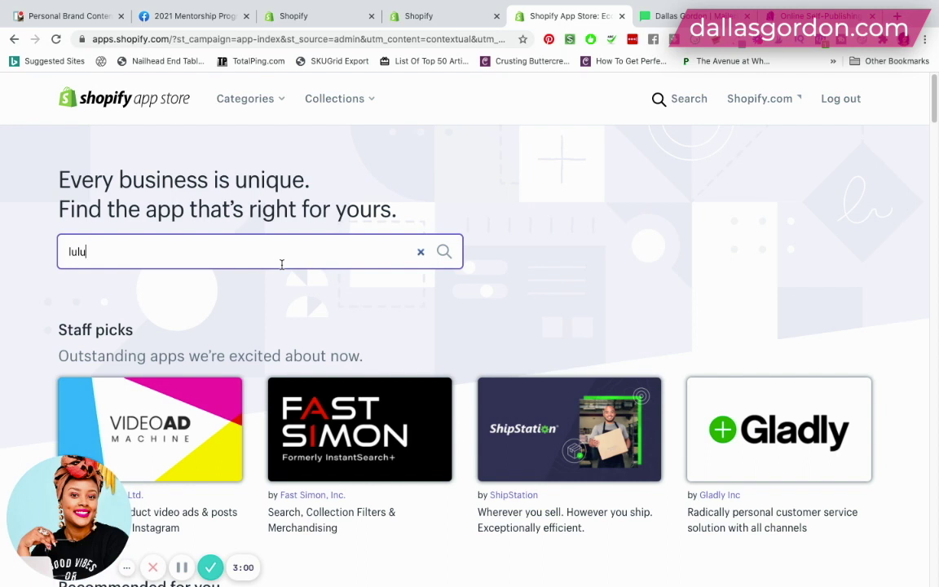
{"action": "left_click", "coordinate": [441, 256]}
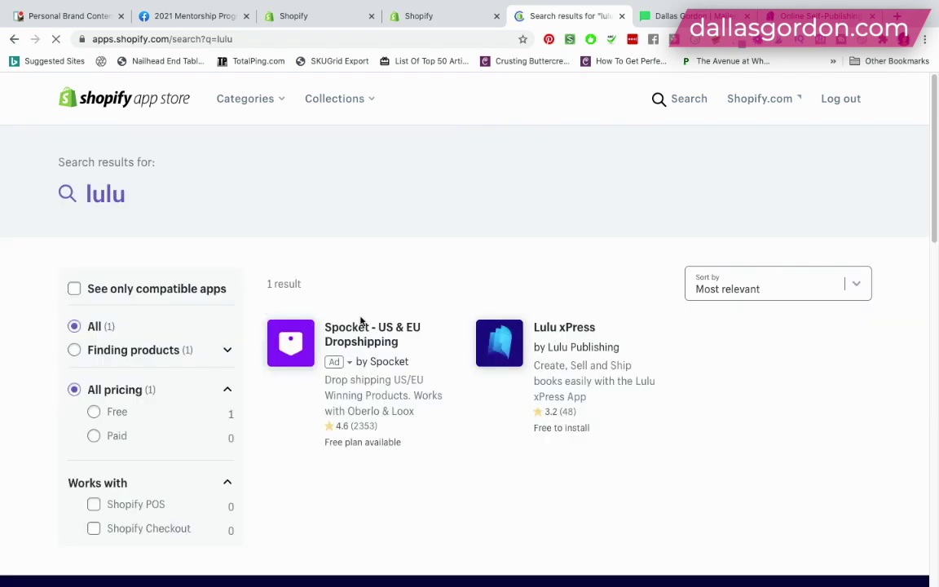
Open the Lulu xPress listing, then switch back to its Product Configurator showing Leopard Love Journal
{"action": "left_click", "coordinate": [562, 331]}
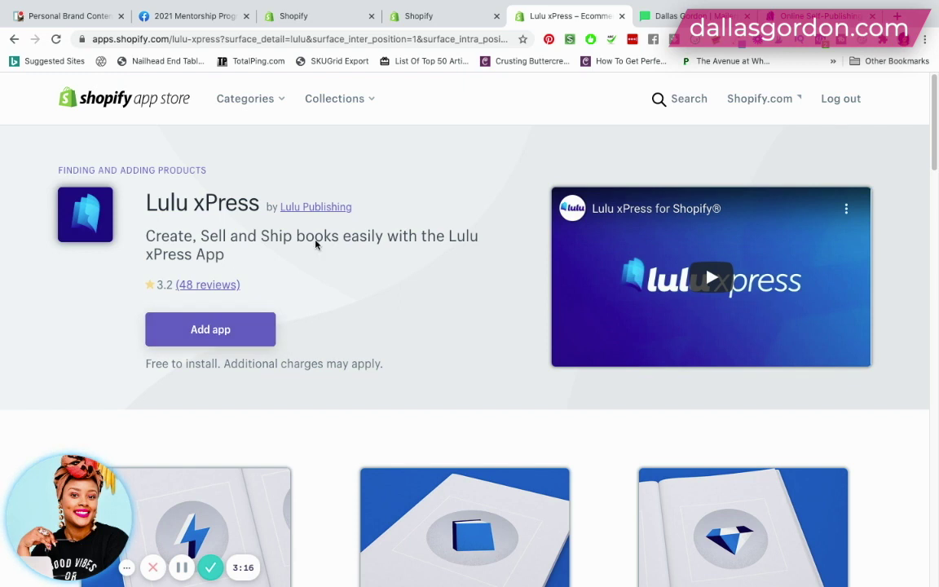
{"action": "left_click", "coordinate": [436, 18]}
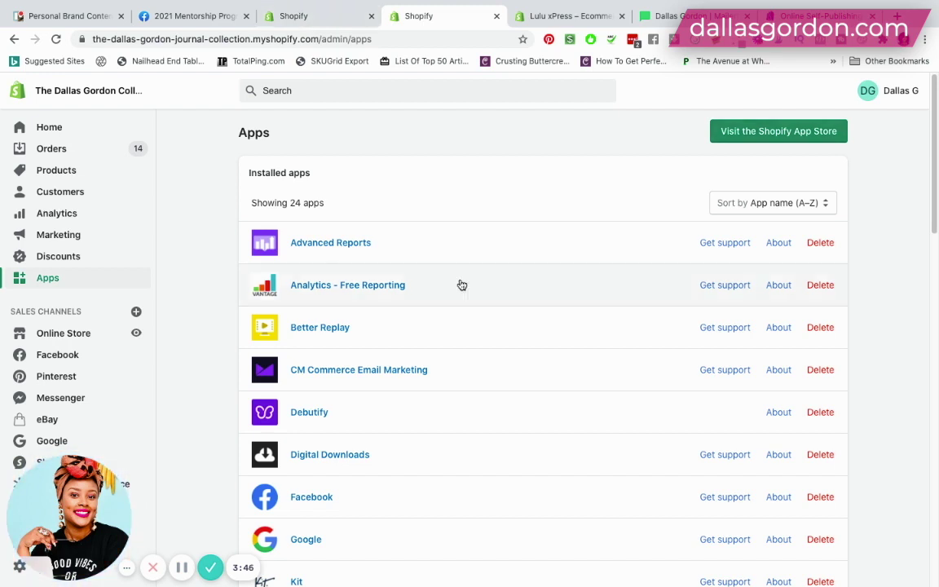
{"action": "left_click", "coordinate": [327, 24]}
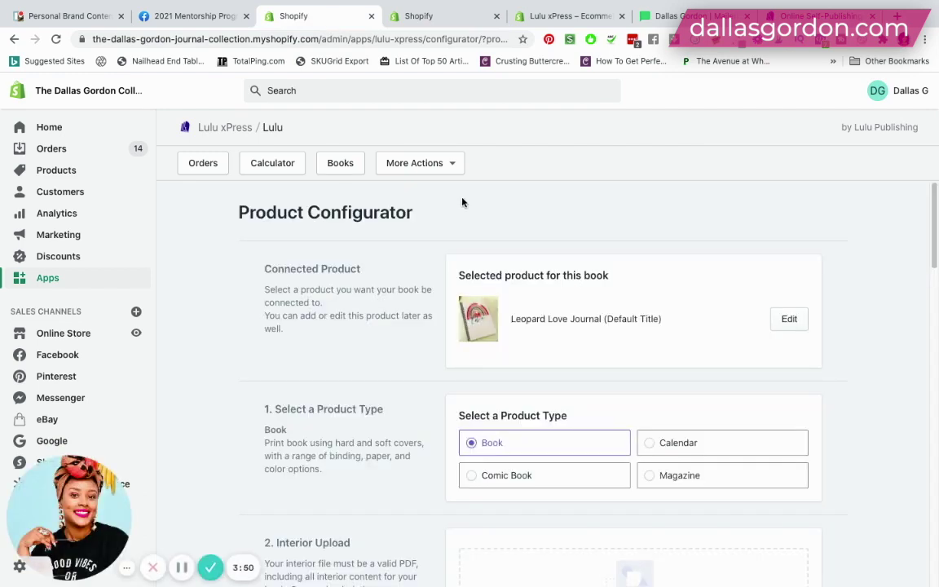
{"action": "scroll", "coordinate": [339, 302], "scroll_direction": "down", "scroll_amount": 3}
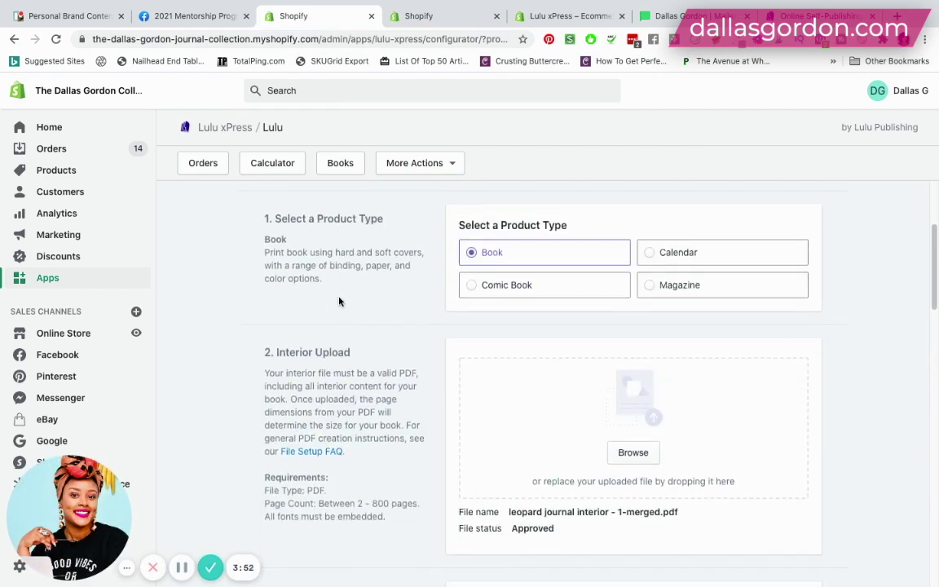
{"action": "scroll", "coordinate": [339, 301], "scroll_direction": "up", "scroll_amount": 3}
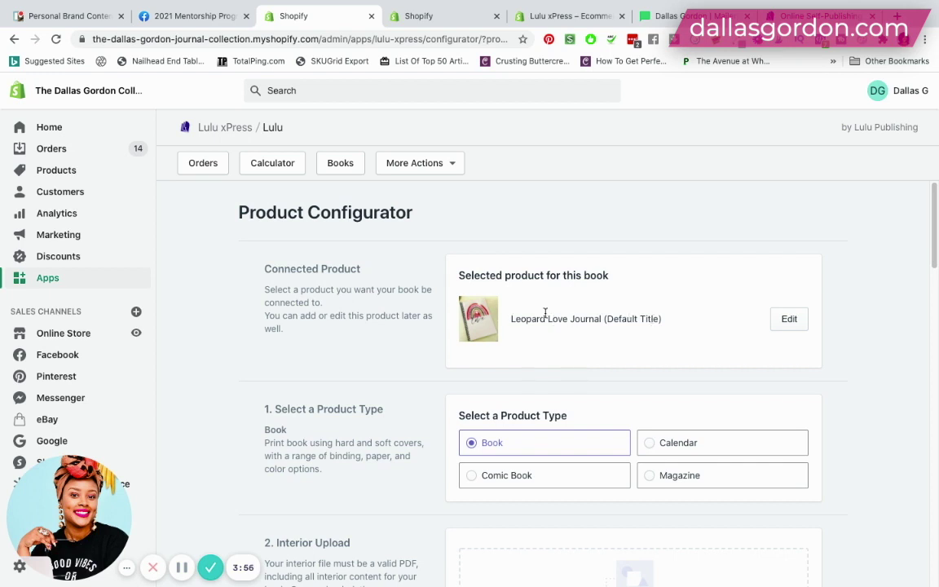
{"action": "left_click", "coordinate": [418, 18]}
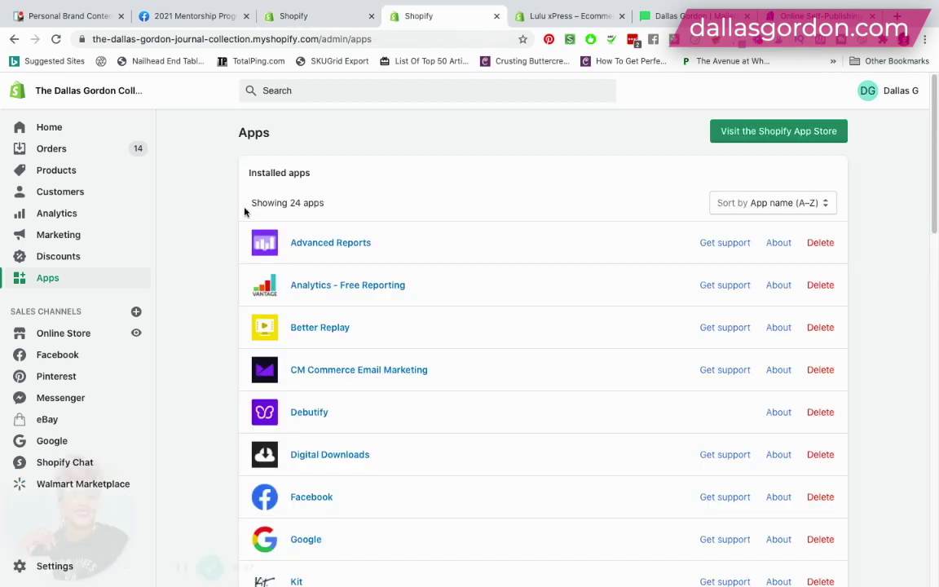
{"action": "left_click", "coordinate": [65, 169]}
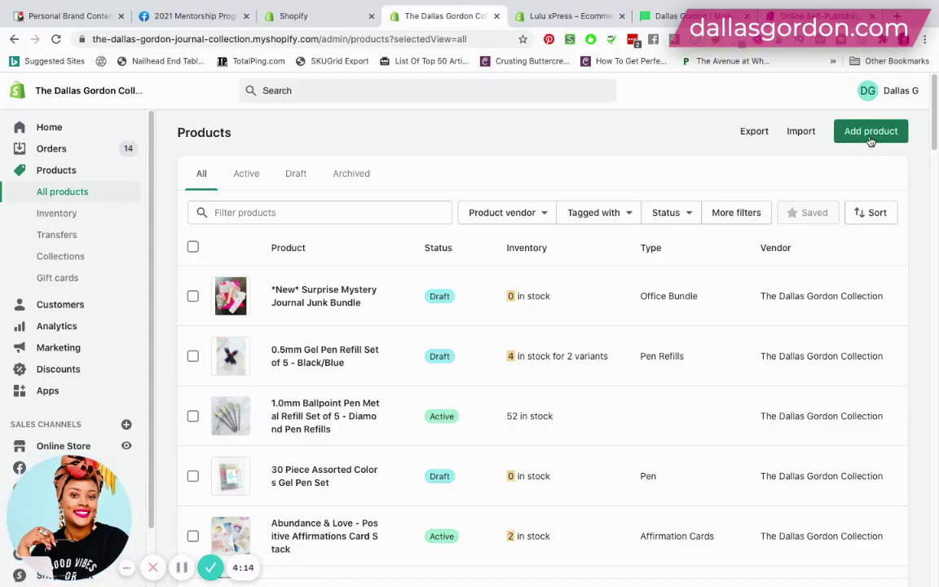
Filter products by 'journal', refine the filter to 'leopard love', and open Leopard Love Journal
{"action": "left_click", "coordinate": [377, 212]}
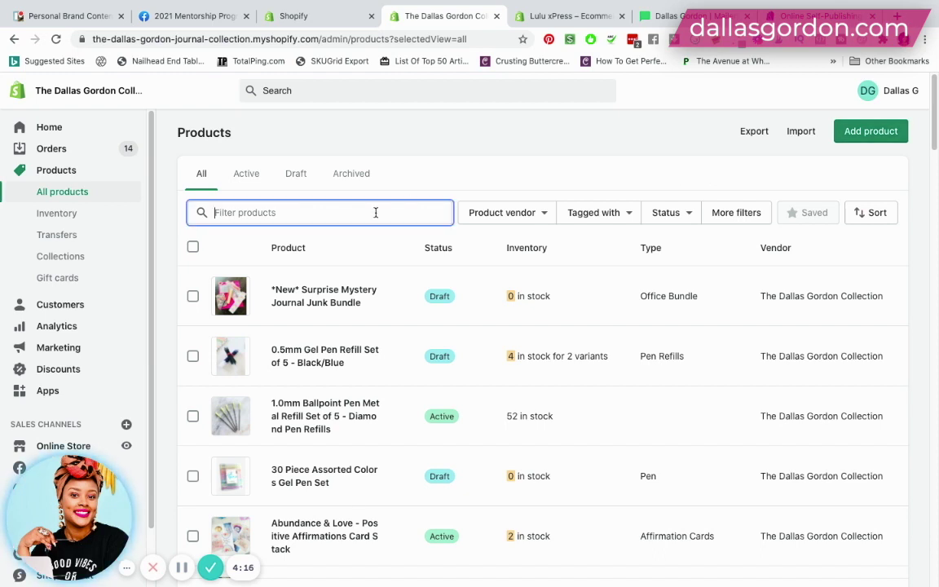
{"action": "type", "text": "journal"}
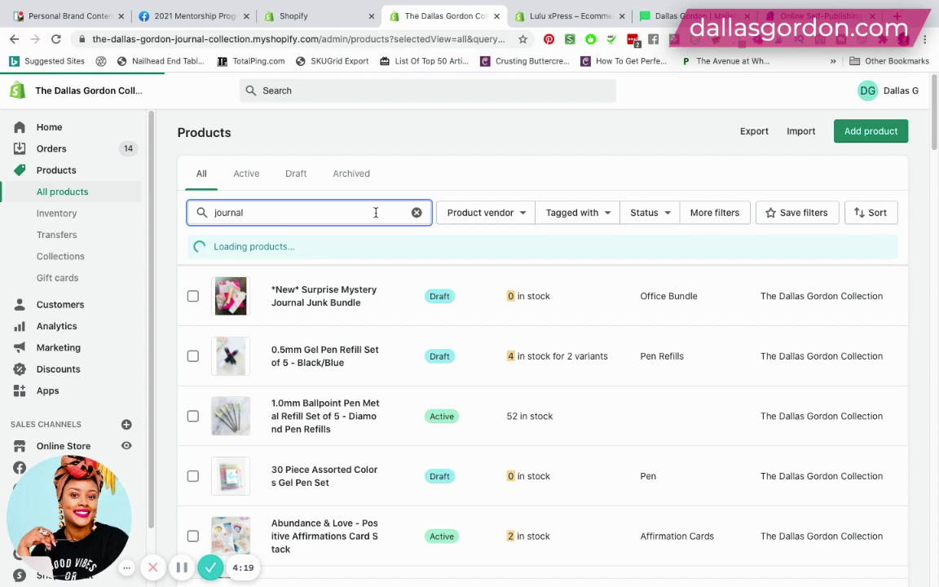
{"action": "scroll", "coordinate": [383, 408], "scroll_direction": "down", "scroll_amount": 5}
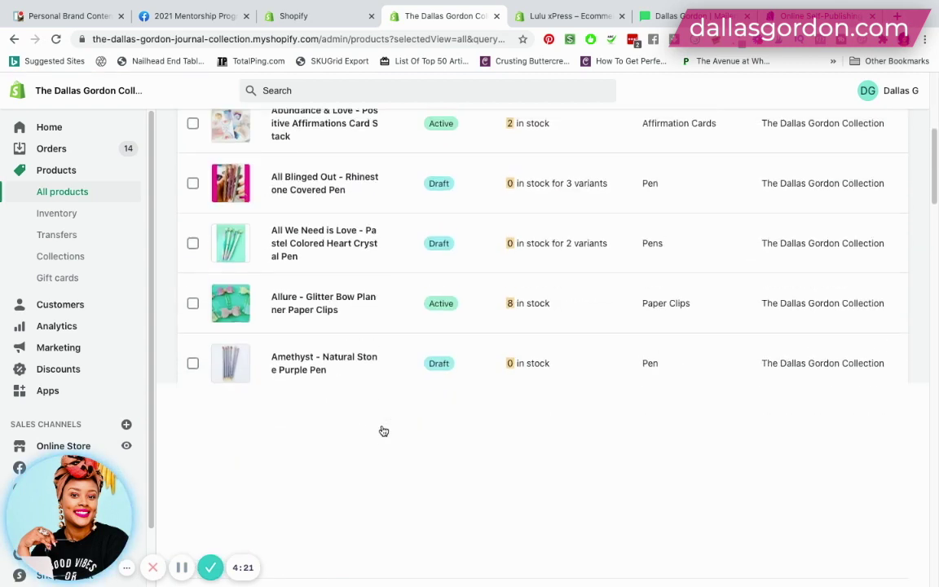
{"action": "scroll", "coordinate": [383, 431], "scroll_direction": "up", "scroll_amount": 5}
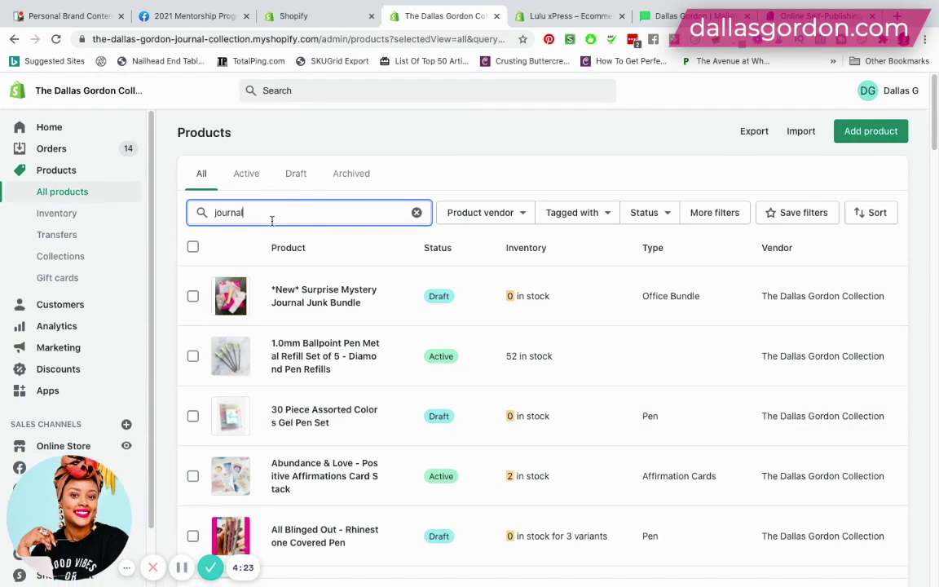
{"action": "double_click", "coordinate": [271, 220]}
{"action": "type", "text": "leopard love"}
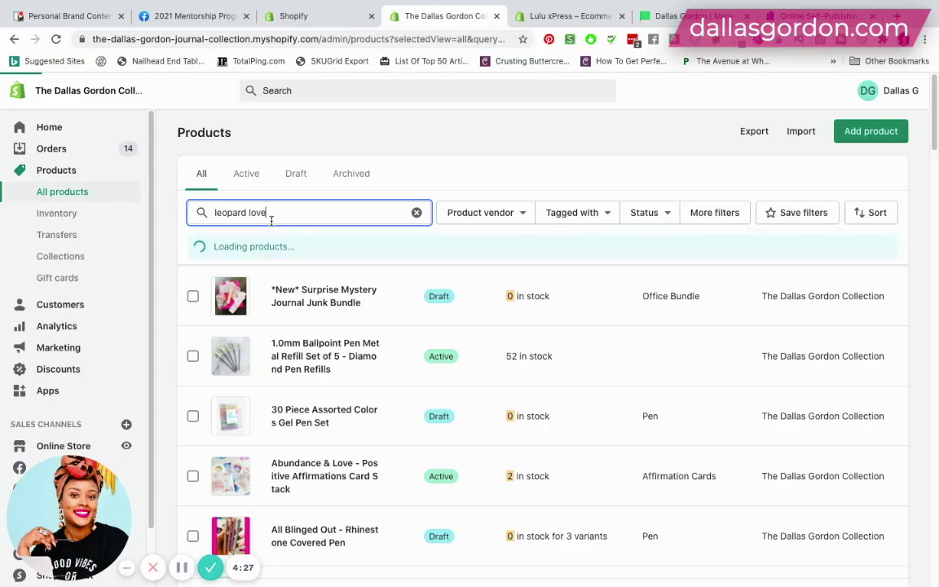
{"action": "scroll", "coordinate": [302, 418], "scroll_direction": "down", "scroll_amount": 2}
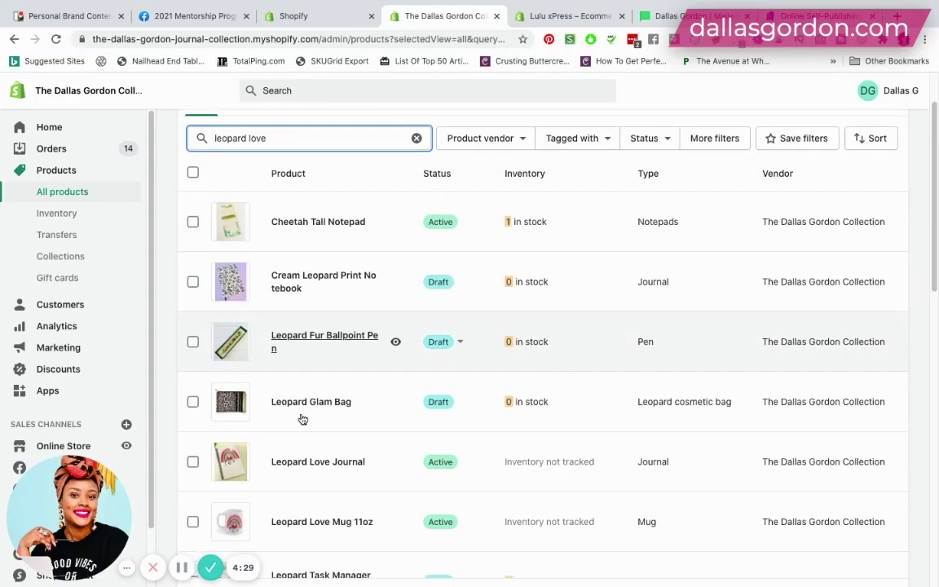
{"action": "left_click", "coordinate": [300, 445]}
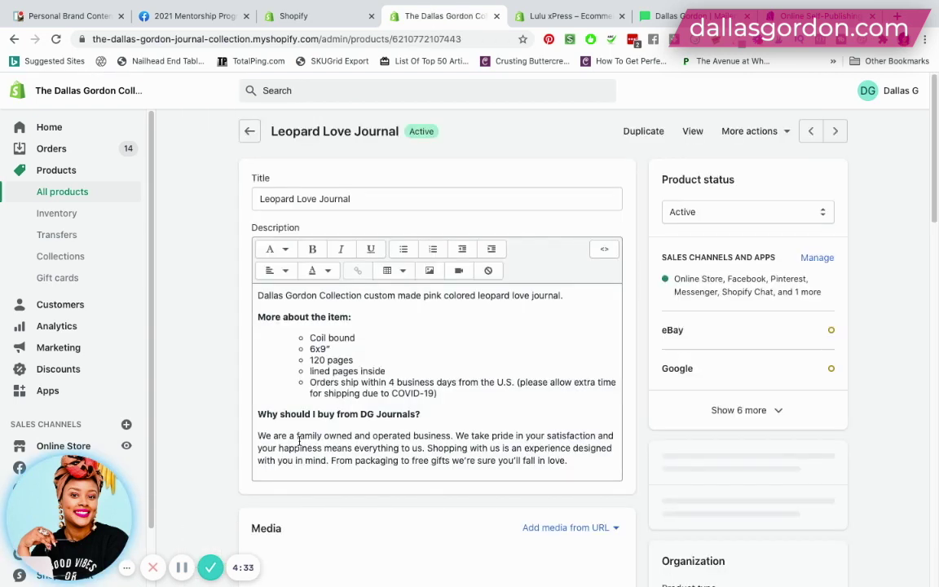
Check More actions for Connect with Lulu xPress, then switch to the Lulu xPress configurator
{"action": "left_click", "coordinate": [788, 134]}
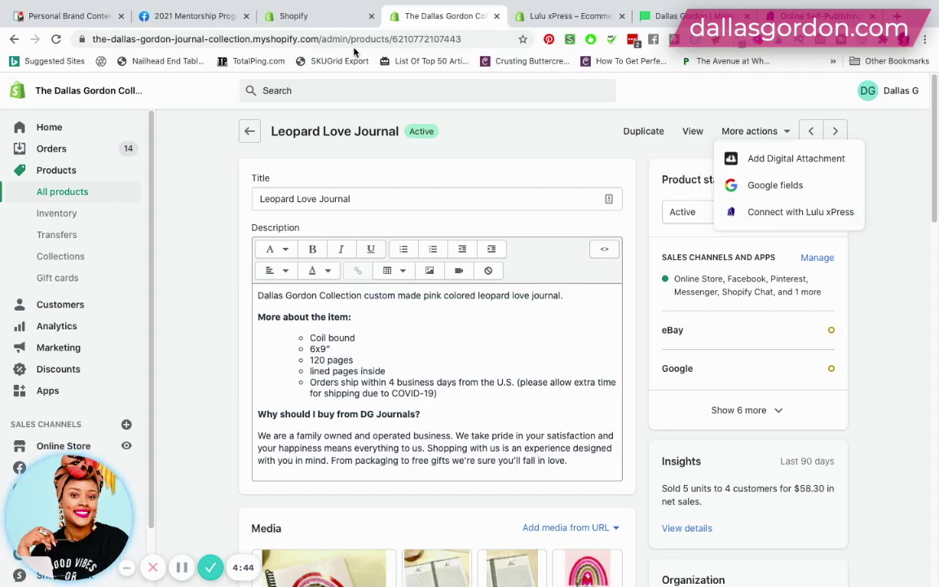
{"action": "left_click", "coordinate": [324, 17]}
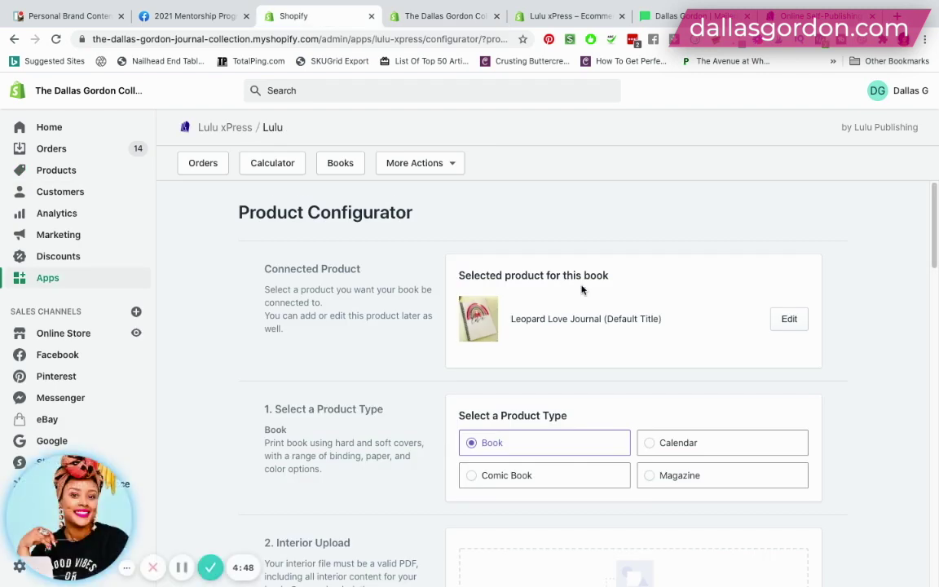
{"action": "scroll", "coordinate": [581, 290], "scroll_direction": "down", "scroll_amount": 2}
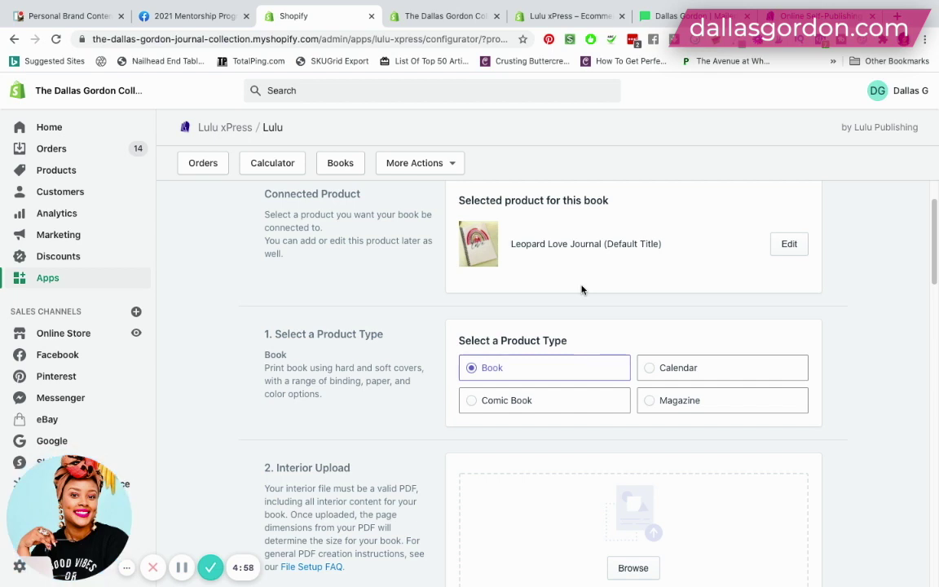
{"action": "scroll", "coordinate": [534, 284], "scroll_direction": "up", "scroll_amount": 1}
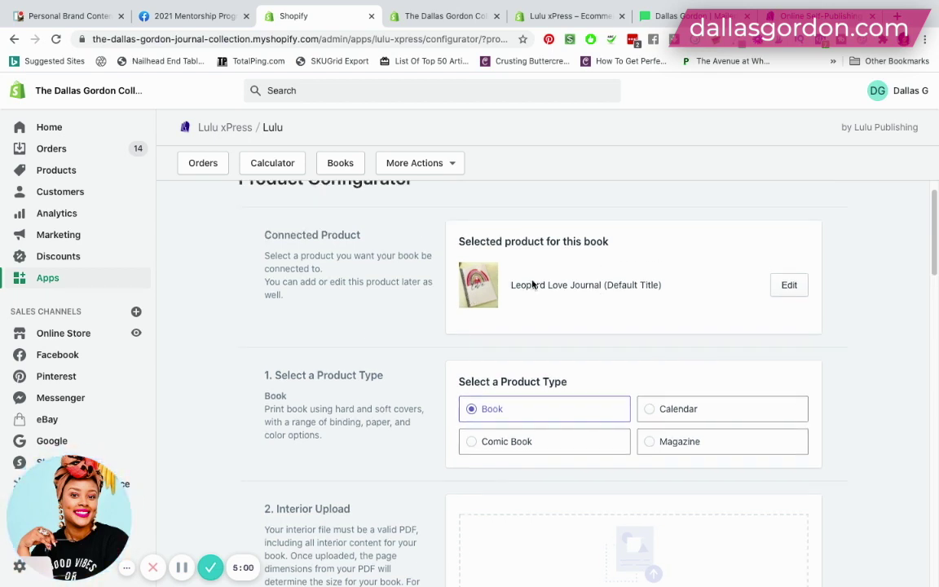
{"action": "scroll", "coordinate": [533, 284], "scroll_direction": "down", "scroll_amount": 5}
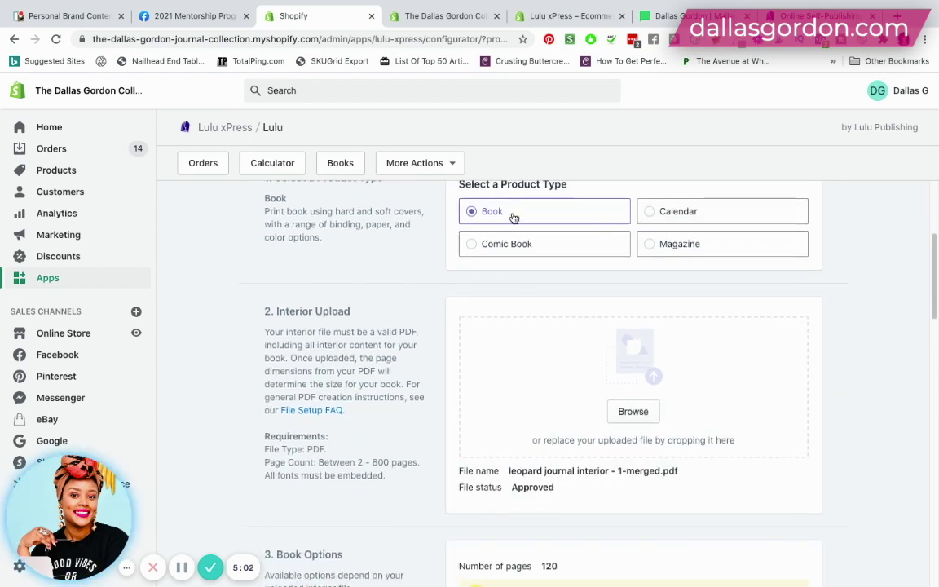
{"action": "scroll", "coordinate": [557, 352], "scroll_direction": "down", "scroll_amount": 3}
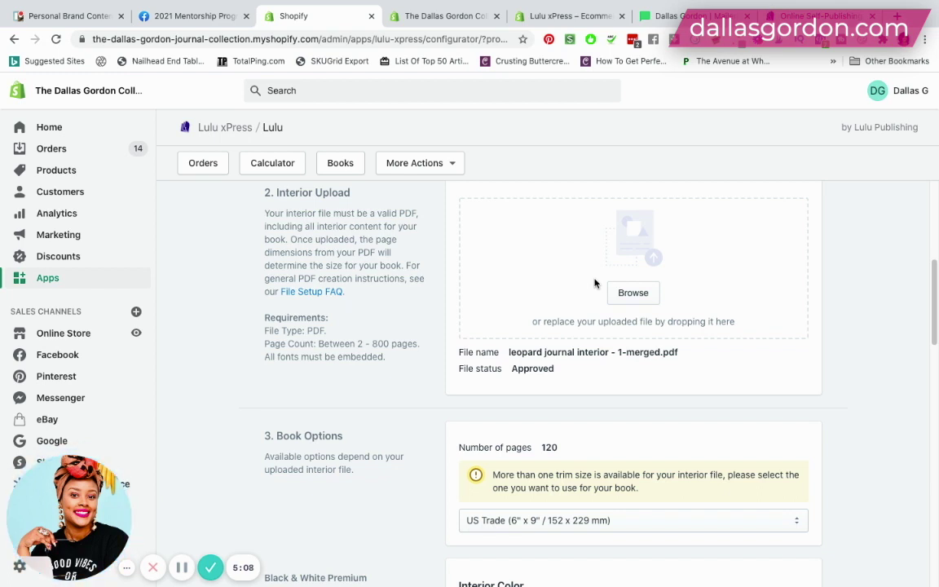
{"action": "scroll", "coordinate": [595, 286], "scroll_direction": "down", "scroll_amount": 5}
{"action": "scroll", "coordinate": [570, 277], "scroll_direction": "down", "scroll_amount": 1}
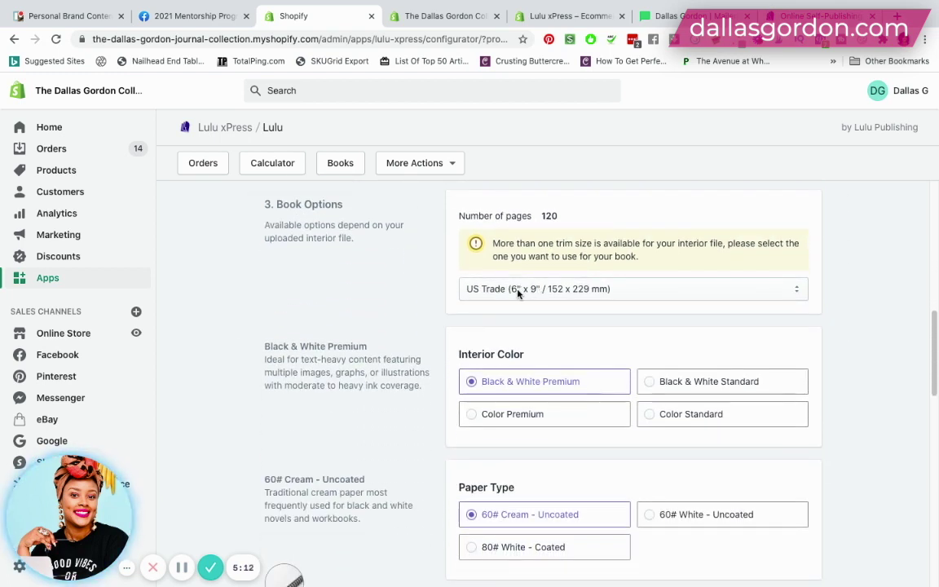
{"action": "scroll", "coordinate": [514, 269], "scroll_direction": "down", "scroll_amount": 3}
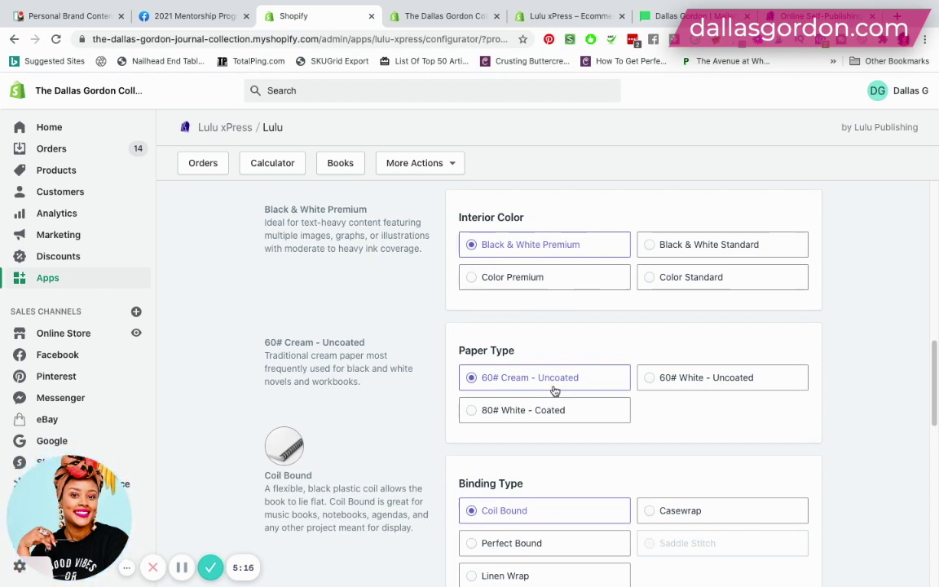
{"action": "scroll", "coordinate": [556, 392], "scroll_direction": "down", "scroll_amount": 2}
{"action": "scroll", "coordinate": [554, 392], "scroll_direction": "down", "scroll_amount": 3}
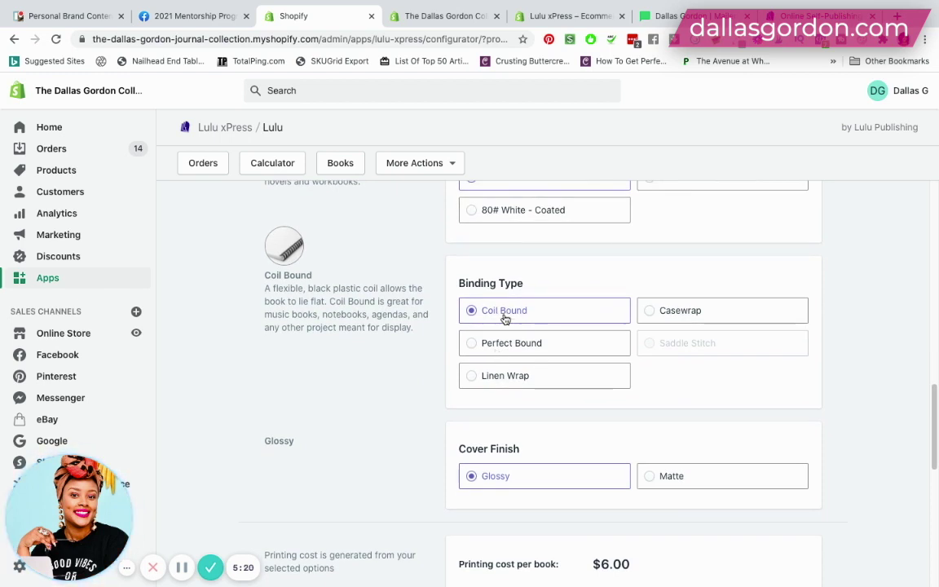
{"action": "scroll", "coordinate": [503, 319], "scroll_direction": "down", "scroll_amount": 4}
{"action": "scroll", "coordinate": [585, 405], "scroll_direction": "down", "scroll_amount": 6}
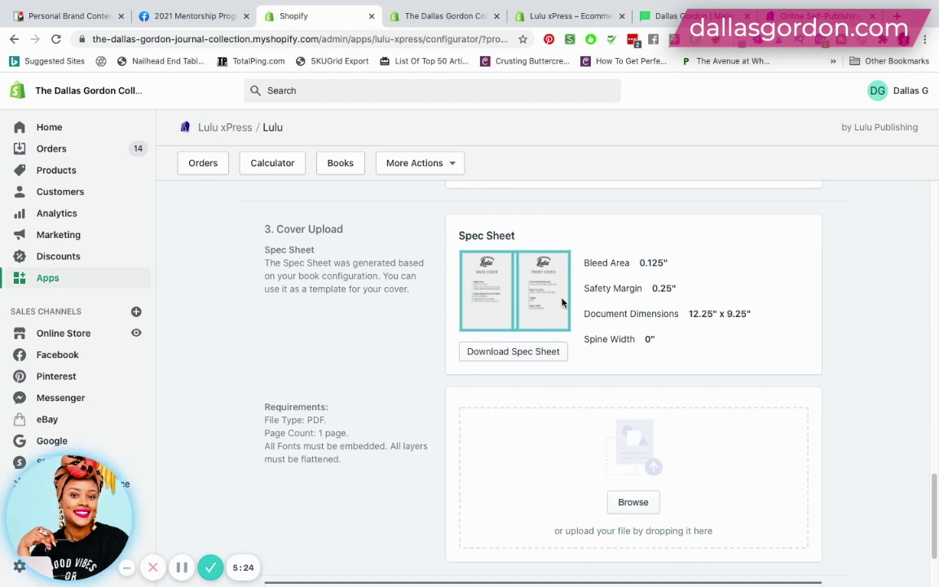
{"action": "scroll", "coordinate": [606, 476], "scroll_direction": "down", "scroll_amount": 2}
{"action": "scroll", "coordinate": [606, 478], "scroll_direction": "down", "scroll_amount": 1}
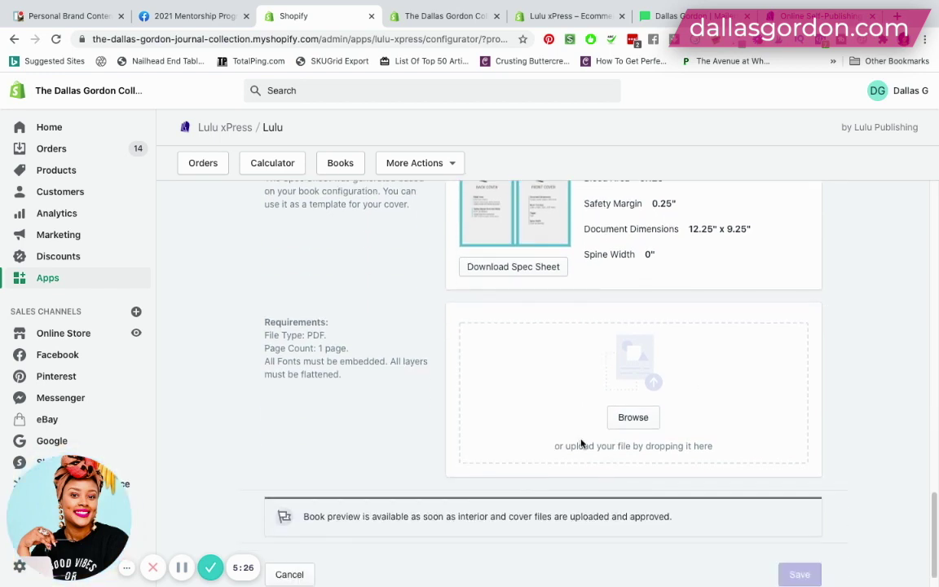
Review the Lulu print specifications and uploaded cover leopard journal 2.pdf, then head back to Shopify
{"action": "key", "text": "ctrl+9"}
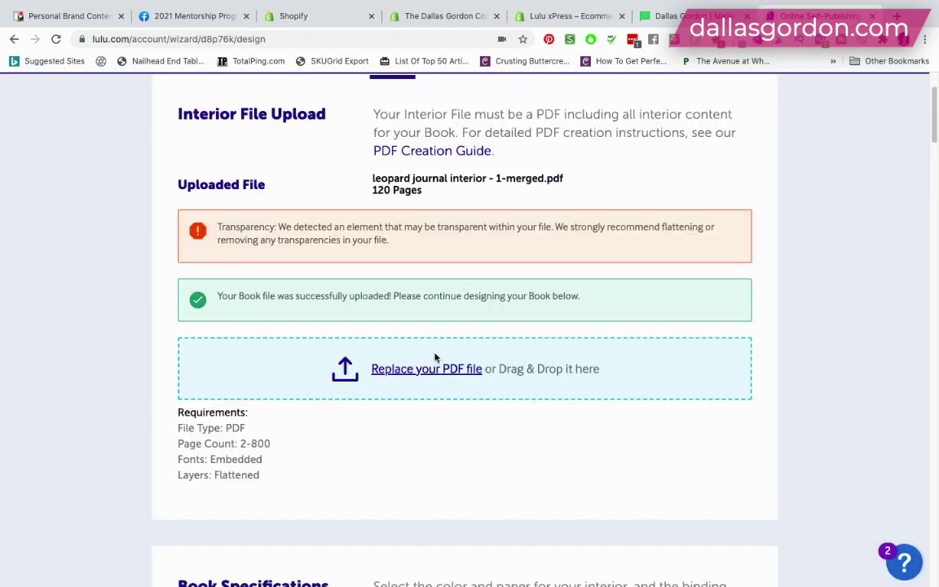
{"action": "scroll", "coordinate": [399, 385], "scroll_direction": "up", "scroll_amount": 1}
{"action": "scroll", "coordinate": [400, 385], "scroll_direction": "down", "scroll_amount": 4}
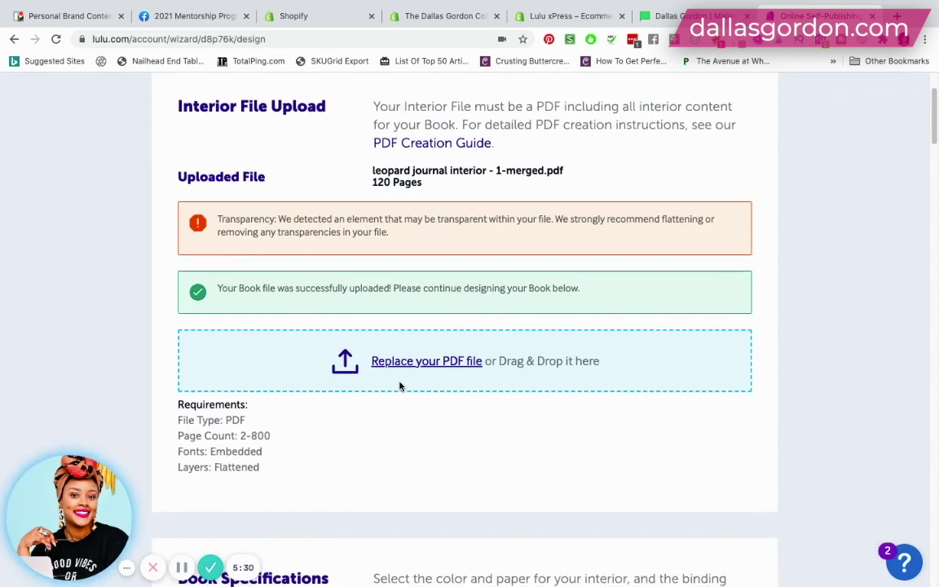
{"action": "scroll", "coordinate": [399, 386], "scroll_direction": "down", "scroll_amount": 4}
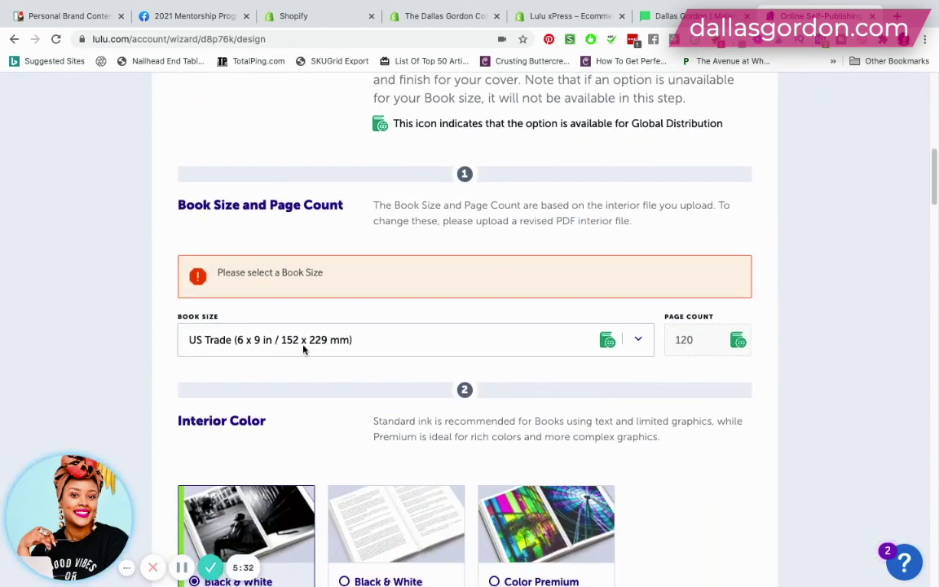
{"action": "scroll", "coordinate": [391, 377], "scroll_direction": "down", "scroll_amount": 8}
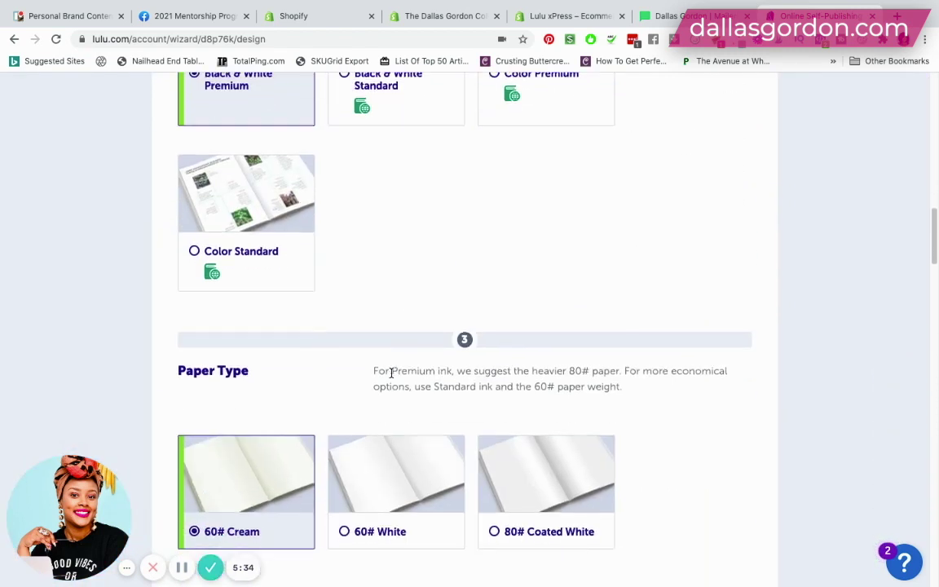
{"action": "scroll", "coordinate": [391, 375], "scroll_direction": "down", "scroll_amount": 7}
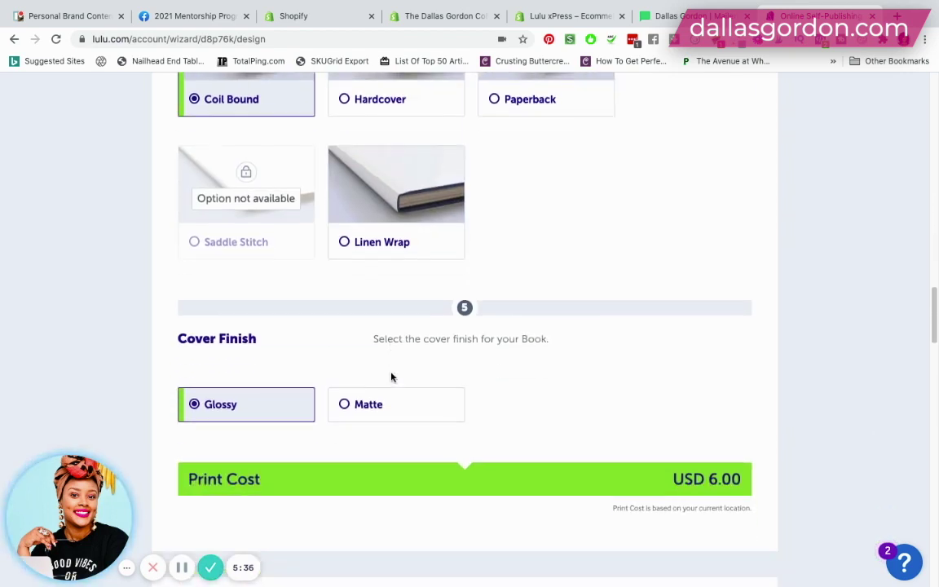
{"action": "scroll", "coordinate": [391, 377], "scroll_direction": "down", "scroll_amount": 6}
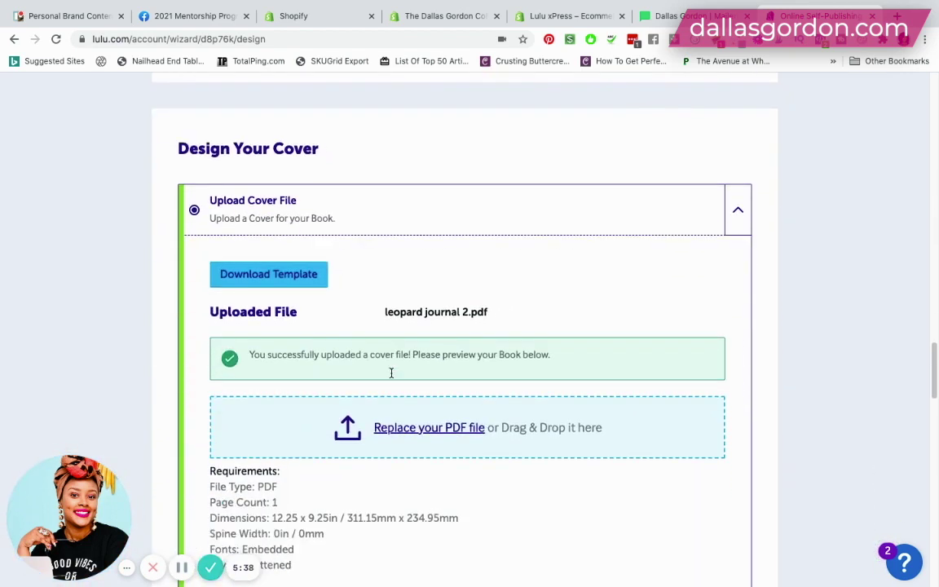
{"action": "scroll", "coordinate": [391, 374], "scroll_direction": "down", "scroll_amount": 1}
{"action": "scroll", "coordinate": [391, 375], "scroll_direction": "up", "scroll_amount": 2}
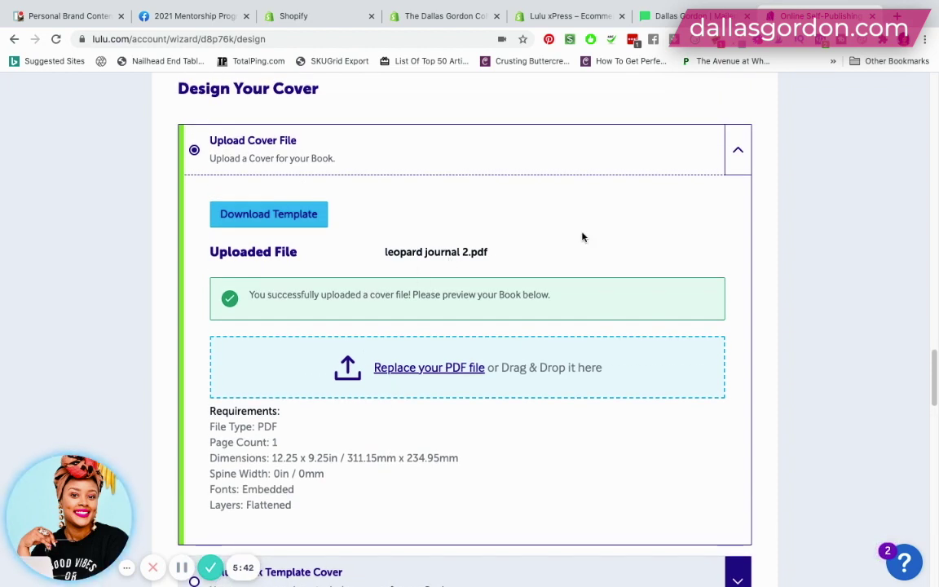
{"action": "left_click", "coordinate": [689, 16]}
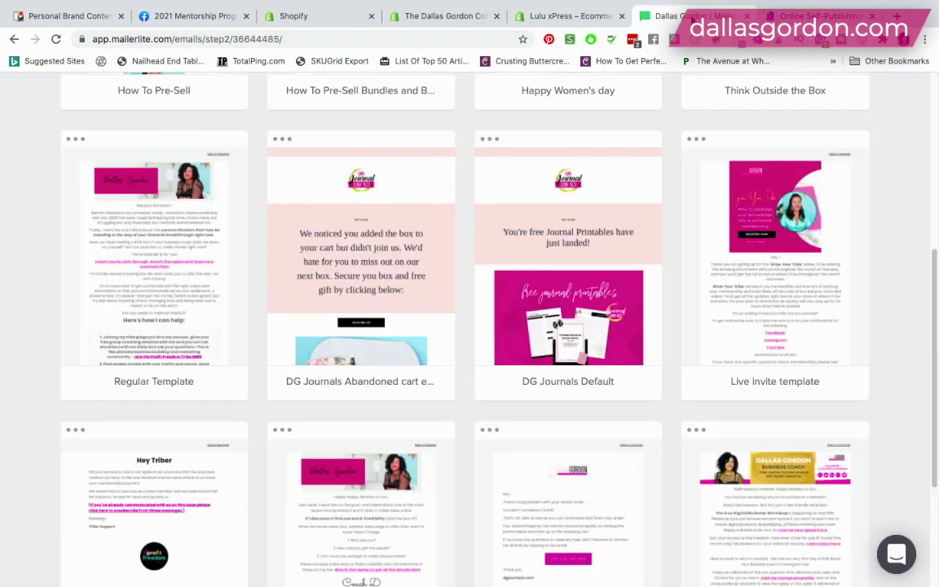
{"action": "left_click", "coordinate": [530, 16]}
Upload leopard journal 2.pdf under Cover Upload in the Lulu xPress configurator until it shows Approved
{"action": "left_click", "coordinate": [454, 18]}
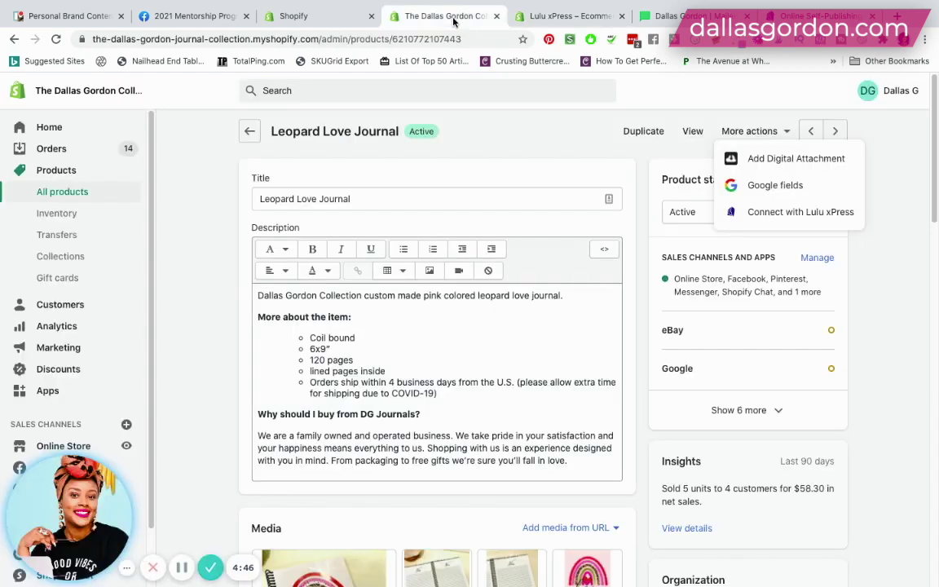
{"action": "left_click", "coordinate": [308, 15]}
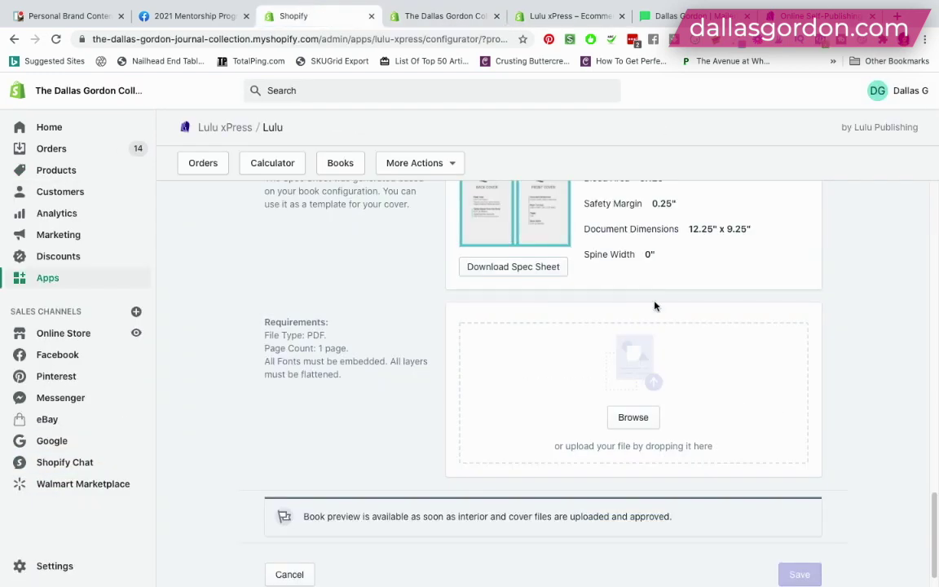
{"action": "left_click", "coordinate": [626, 417]}
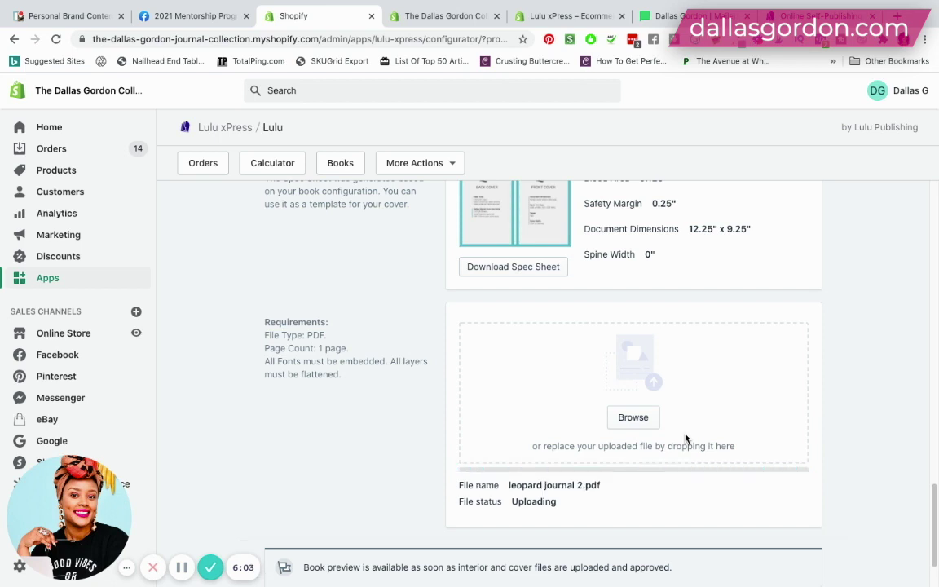
{"action": "scroll", "coordinate": [600, 524], "scroll_direction": "down", "scroll_amount": 1}
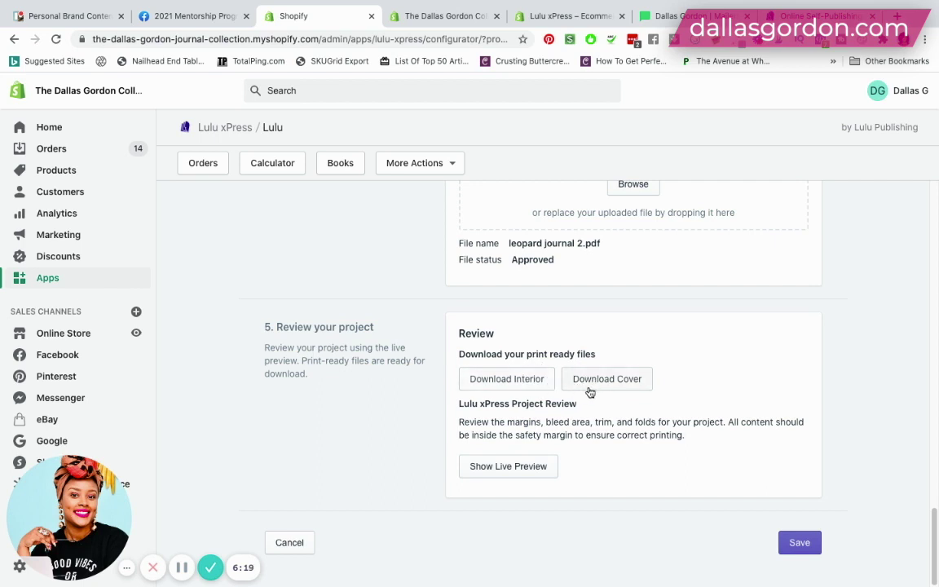
Show the live preview and page from the cover through the interior spreads to pages 18-19
{"action": "left_click", "coordinate": [538, 469]}
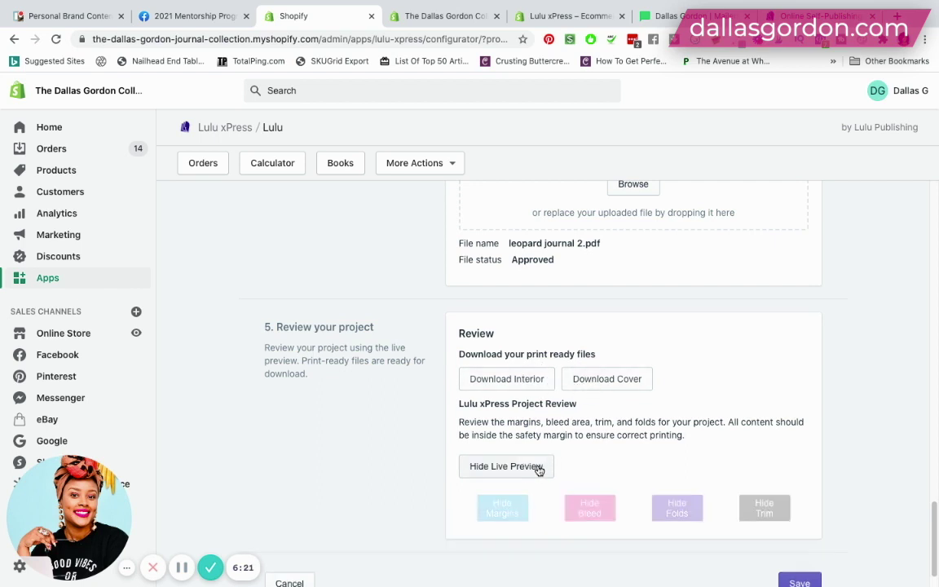
{"action": "scroll", "coordinate": [650, 424], "scroll_direction": "down", "scroll_amount": 4}
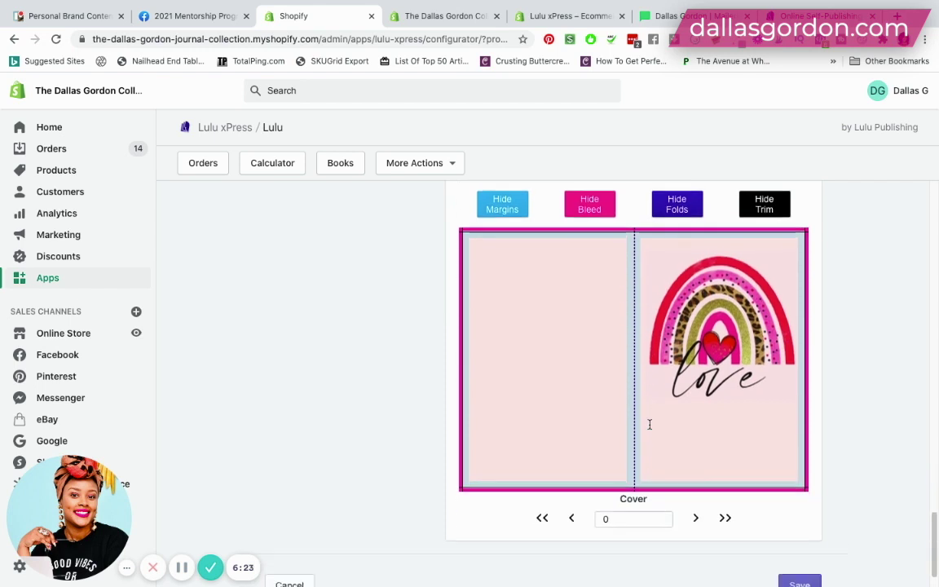
{"action": "left_click", "coordinate": [697, 493]}
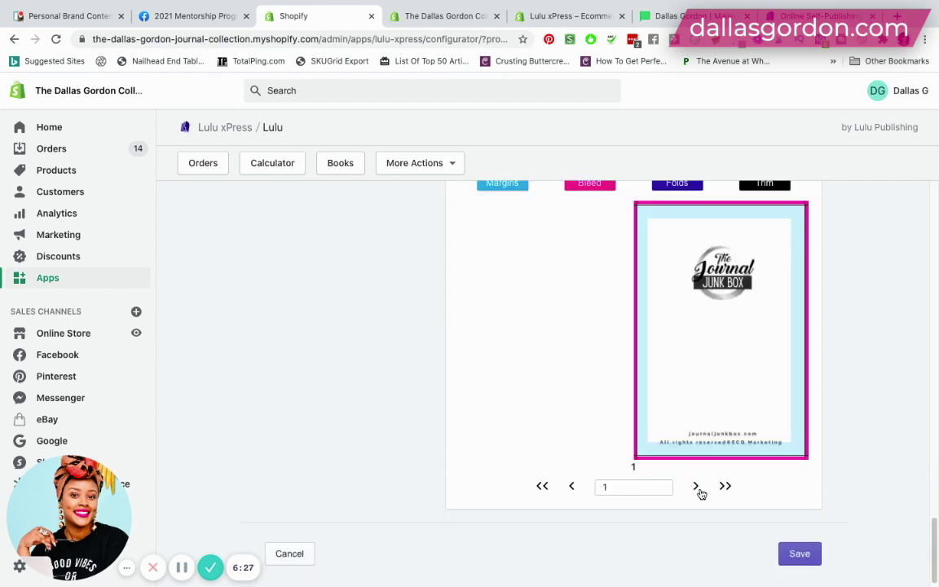
{"action": "left_click", "coordinate": [698, 490]}
{"action": "left_click", "coordinate": [699, 490]}
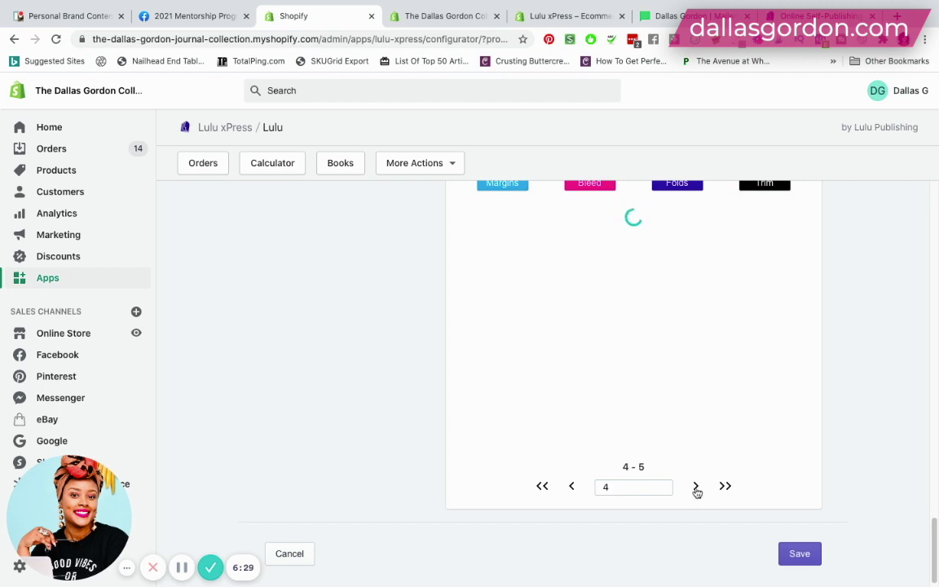
{"action": "left_click", "coordinate": [697, 489]}
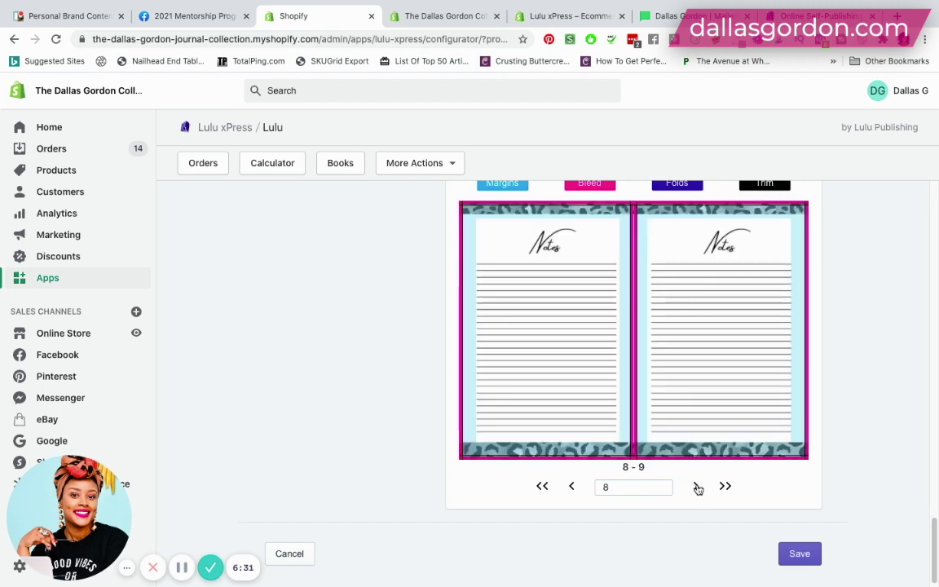
{"action": "left_click", "coordinate": [697, 487]}
{"action": "left_click", "coordinate": [697, 488]}
{"action": "left_click", "coordinate": [697, 487]}
{"action": "left_click", "coordinate": [697, 488]}
{"action": "left_click", "coordinate": [697, 488]}
{"action": "scroll", "coordinate": [828, 409], "scroll_direction": "down", "scroll_amount": 1}
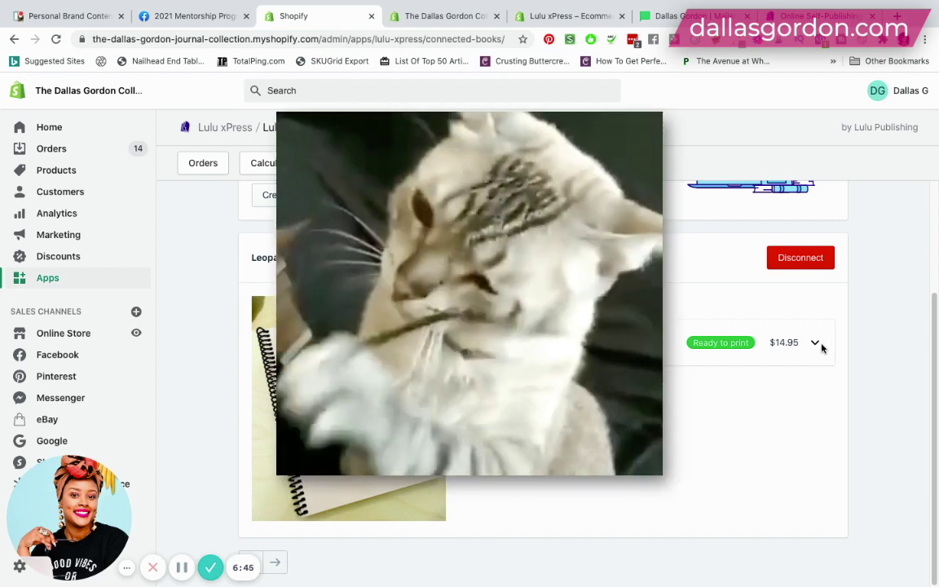
Expand the Leopard Love Journal variant and review its files: 120 pages, Coil Bound, $14.95 list price
{"action": "left_click", "coordinate": [817, 345]}
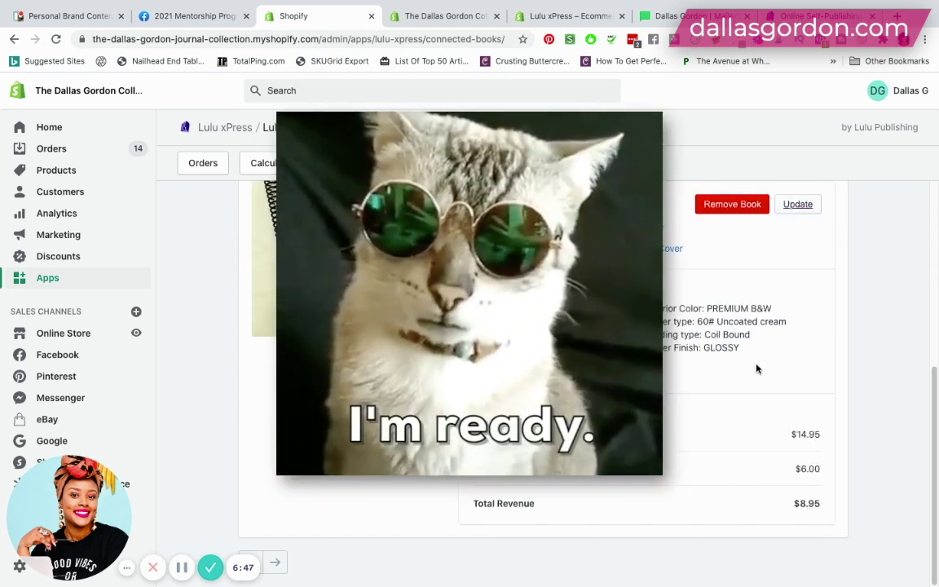
{"action": "scroll", "coordinate": [756, 369], "scroll_direction": "up", "scroll_amount": 5}
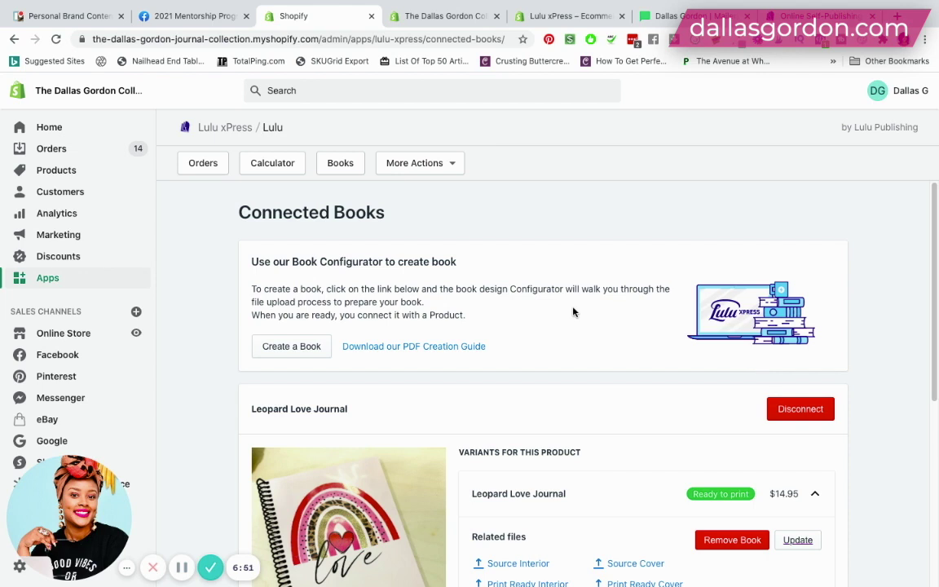
{"action": "scroll", "coordinate": [573, 312], "scroll_direction": "down", "scroll_amount": 3}
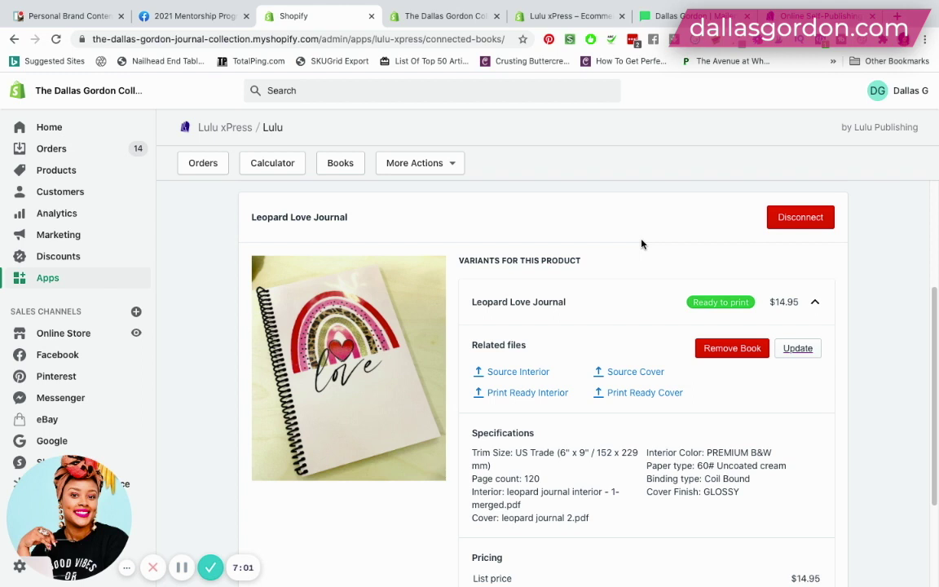
{"action": "scroll", "coordinate": [641, 244], "scroll_direction": "down", "scroll_amount": 2}
{"action": "scroll", "coordinate": [642, 242], "scroll_direction": "up", "scroll_amount": 5}
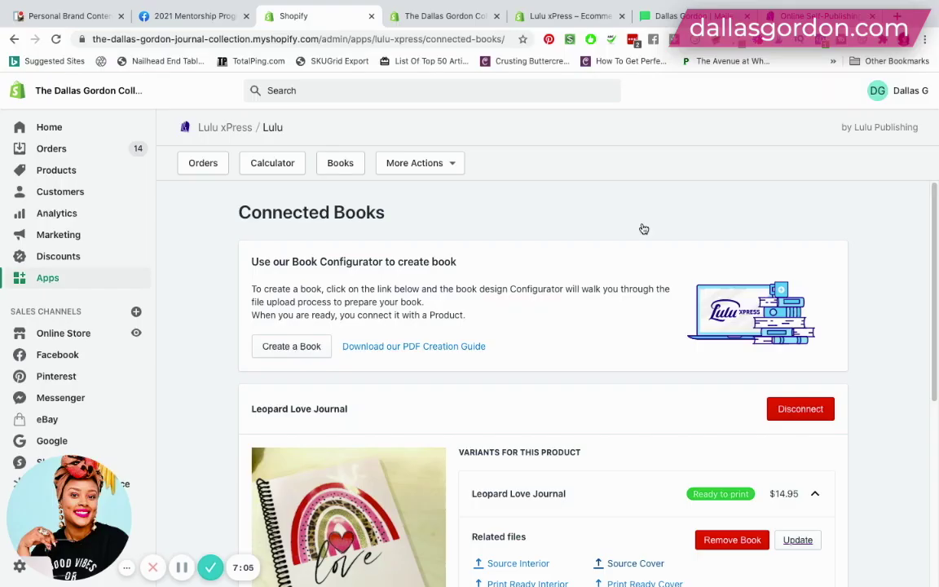
{"action": "scroll", "coordinate": [644, 229], "scroll_direction": "down", "scroll_amount": 2}
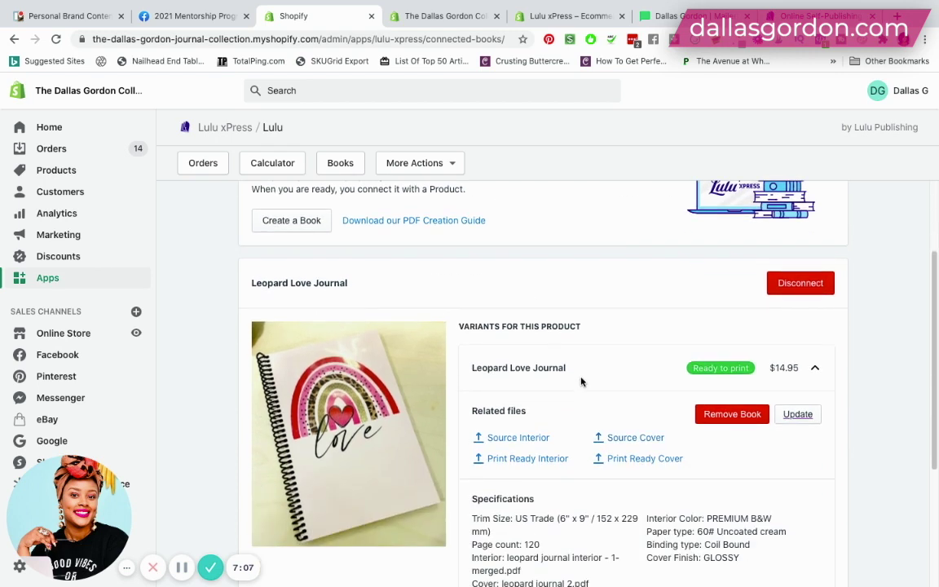